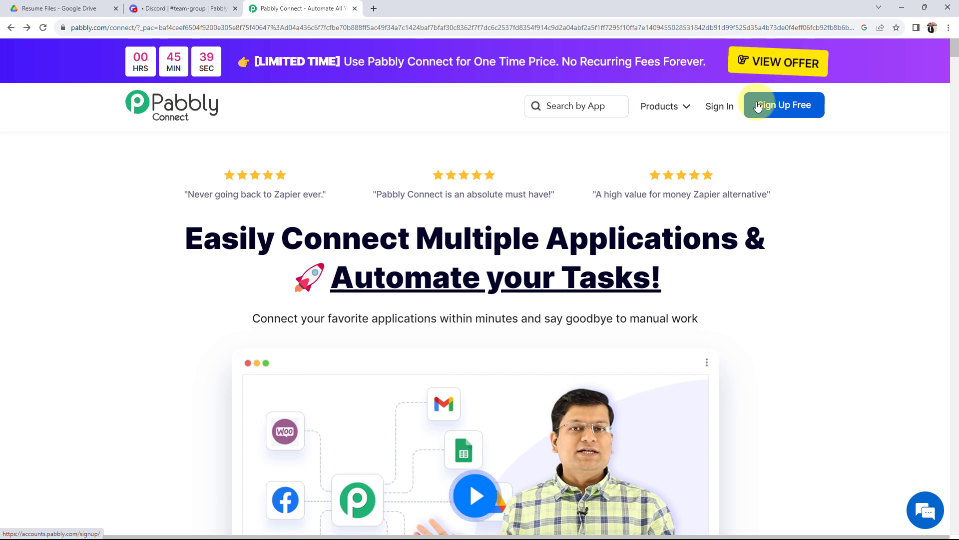
Sign in to the Pabbly account and open Pabbly Connect from the list of apps.
left_click(720, 106)
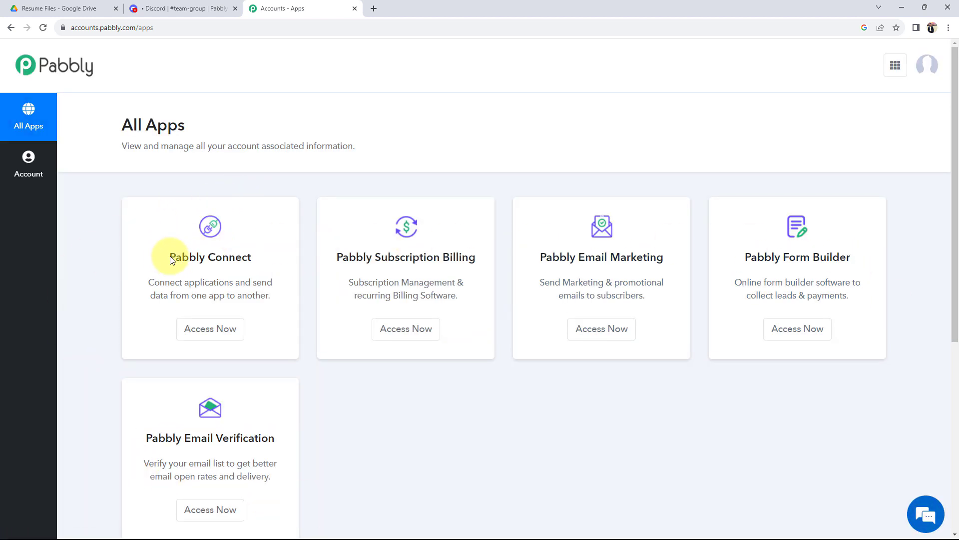
left_click_drag(169, 257, 297, 264)
left_click(195, 328)
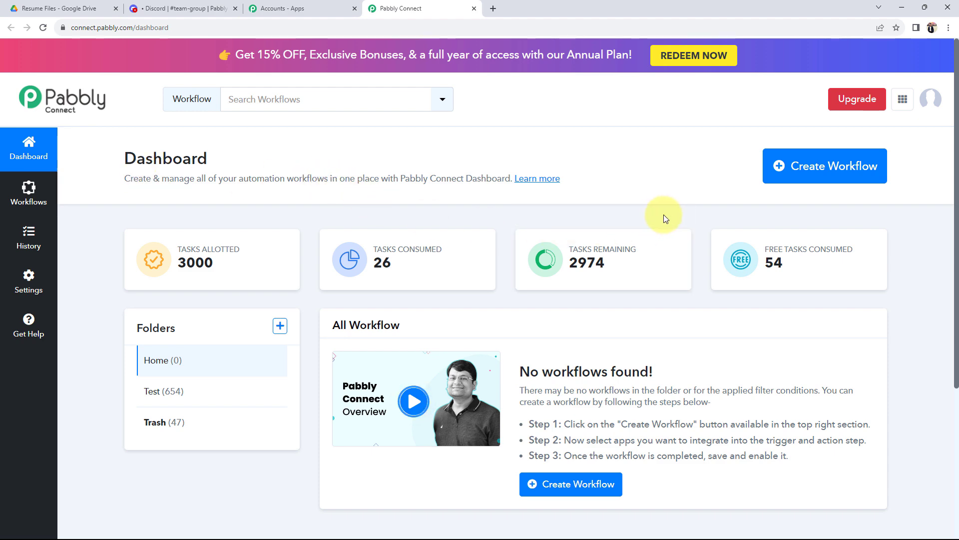
Create a new workflow named "Send Google Drive Files to Discord Channel".
left_click(792, 159)
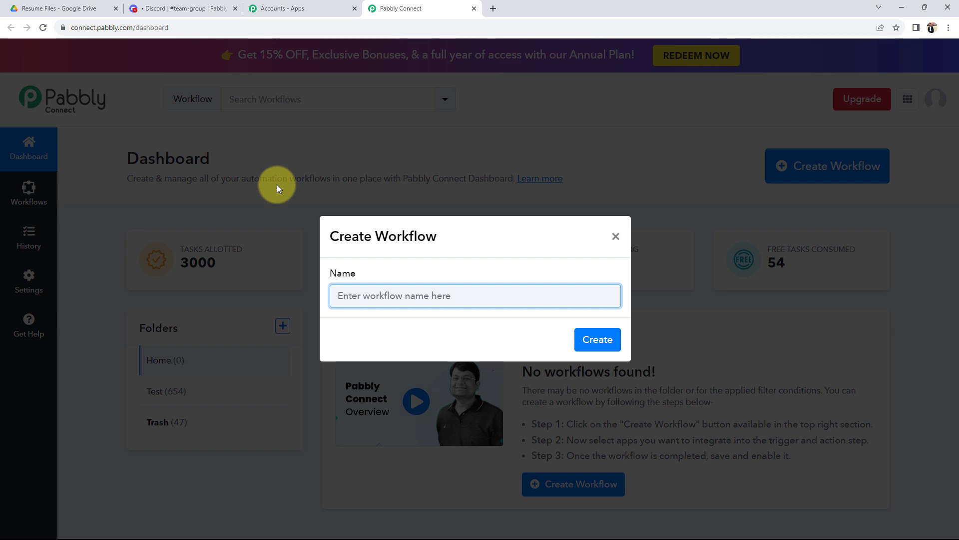
type("Send Google Drive Files to Discord Channel")
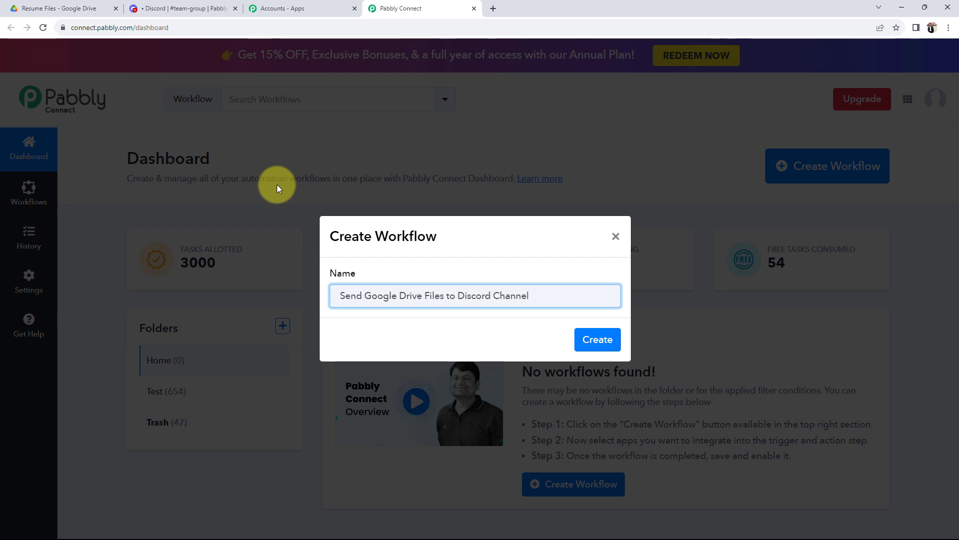
left_click(597, 339)
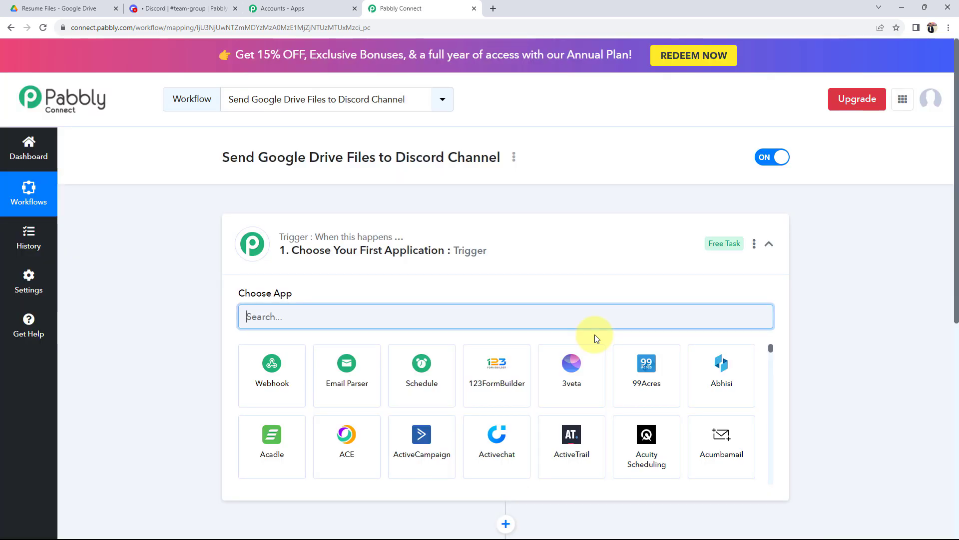
Review the workflow's trigger and action steps, the Resume Files folder in Google Drive and the team-group channel in Discord.
left_click(518, 235)
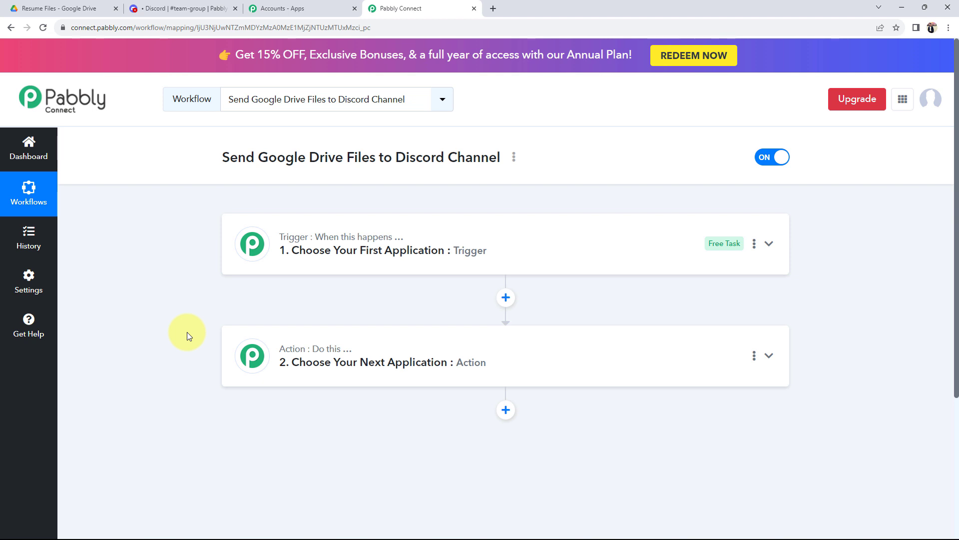
mouse_move(403, 243)
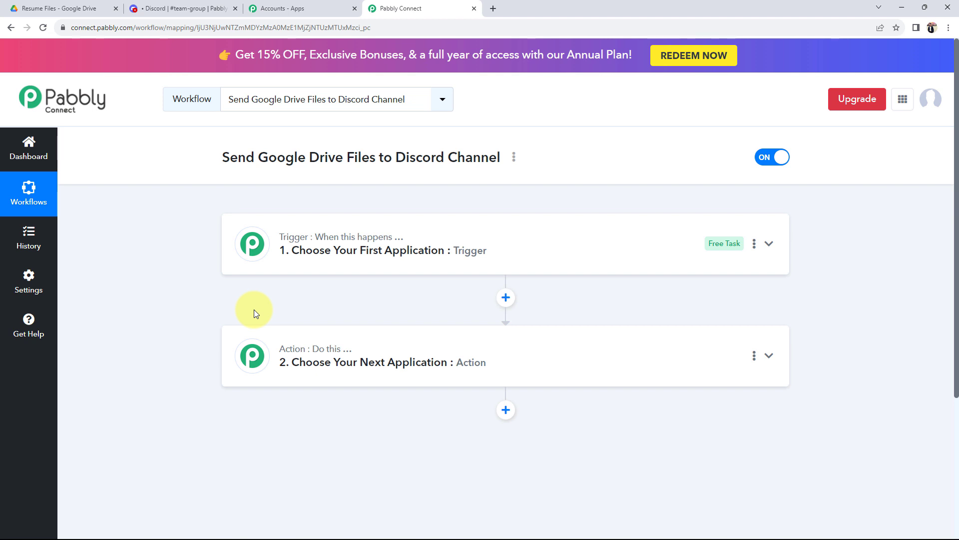
left_click(70, 9)
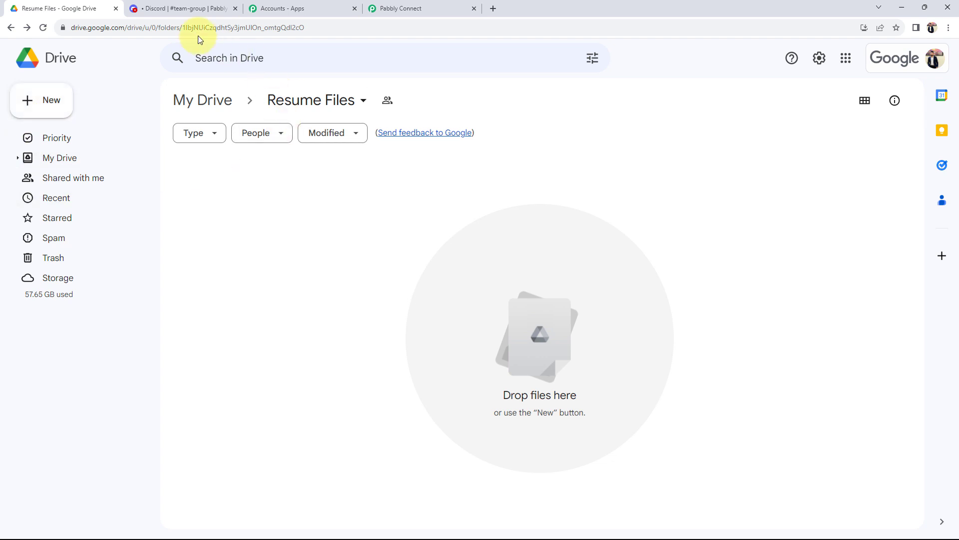
left_click(179, 9)
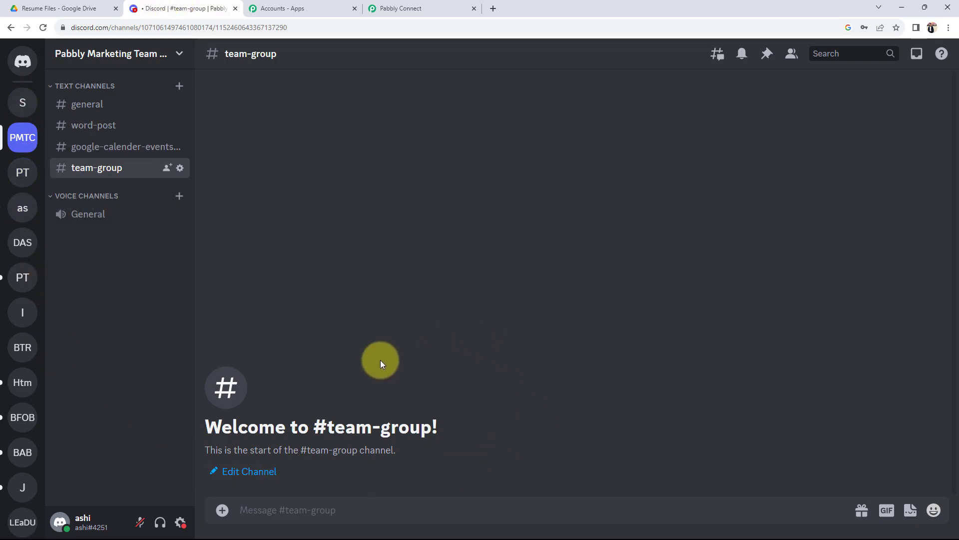
left_click(404, 9)
Choose Google Drive as the trigger application of the Pabbly Connect workflow.
left_click(307, 257)
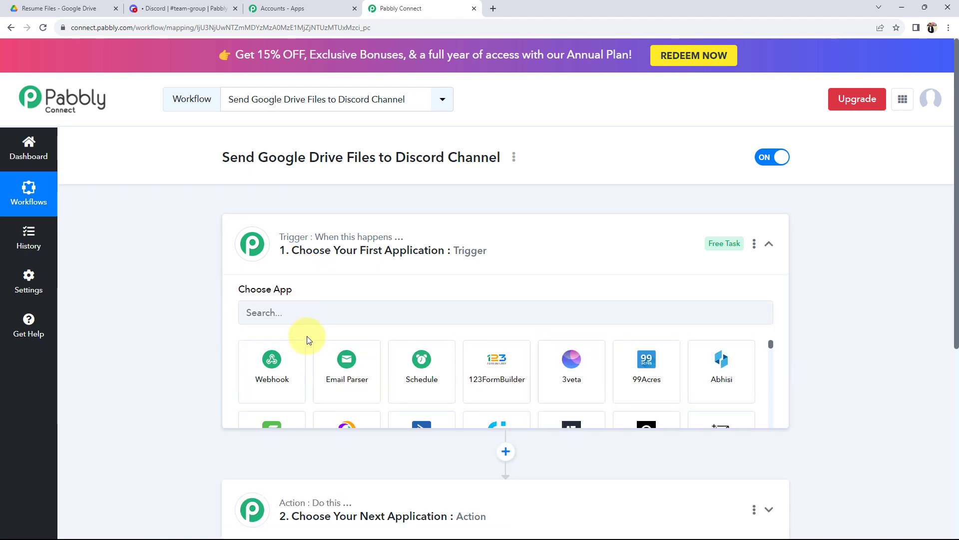
left_click(300, 318)
type("goog")
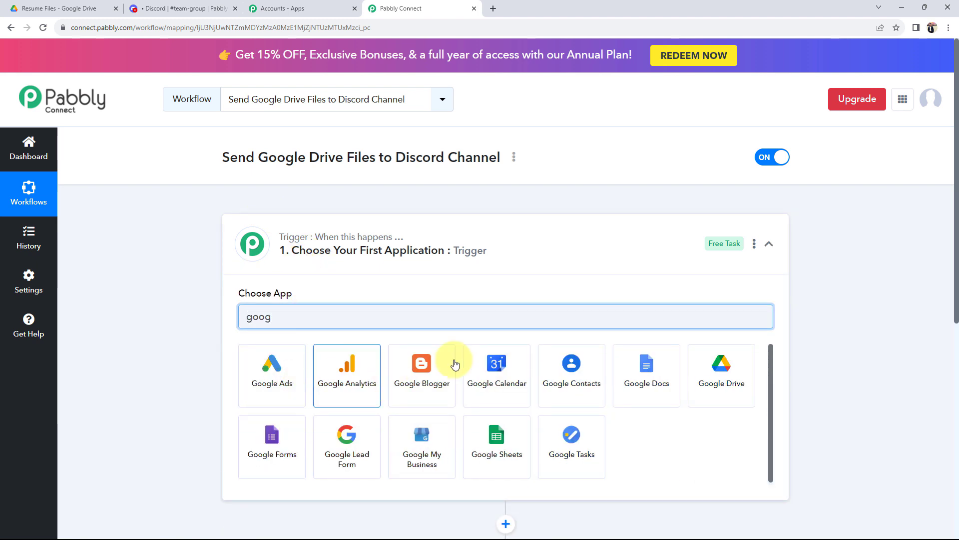
left_click(721, 370)
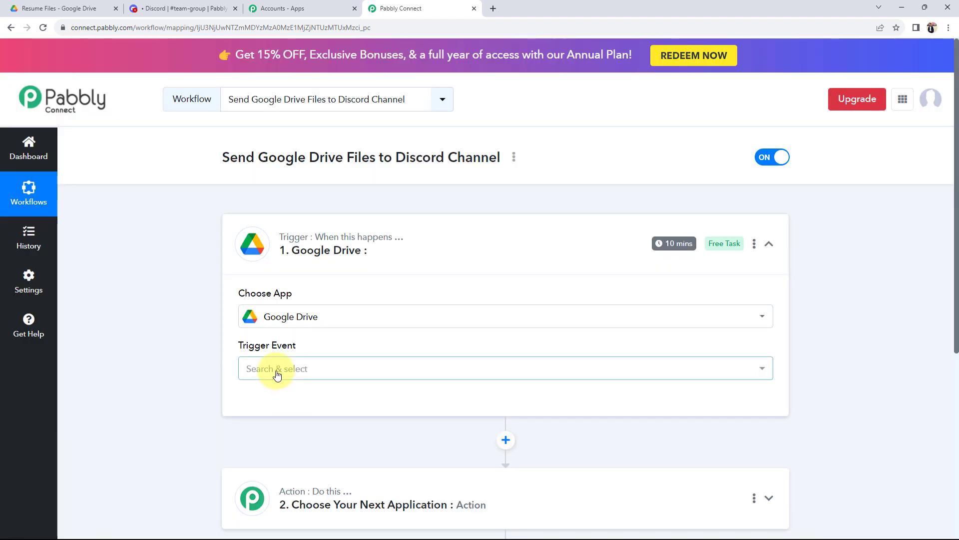
Set the Google Drive trigger event to New File in Specific Folder, checking the Drive folder and the Discord channel first.
left_click(278, 369)
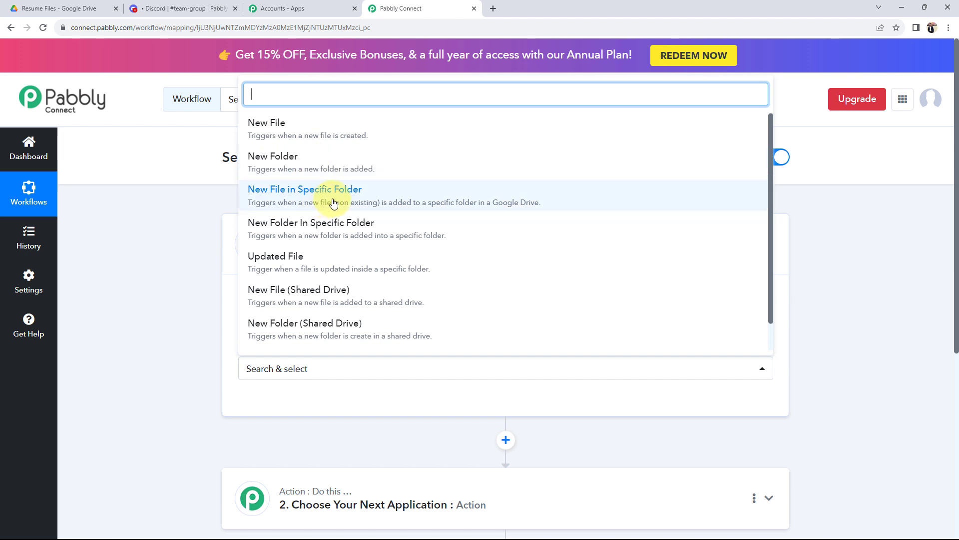
left_click(88, 9)
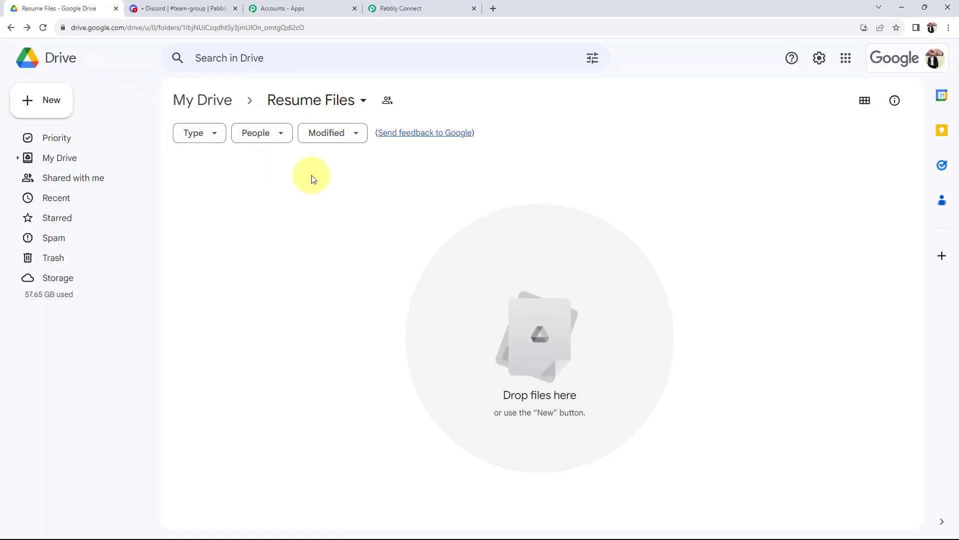
left_click(202, 8)
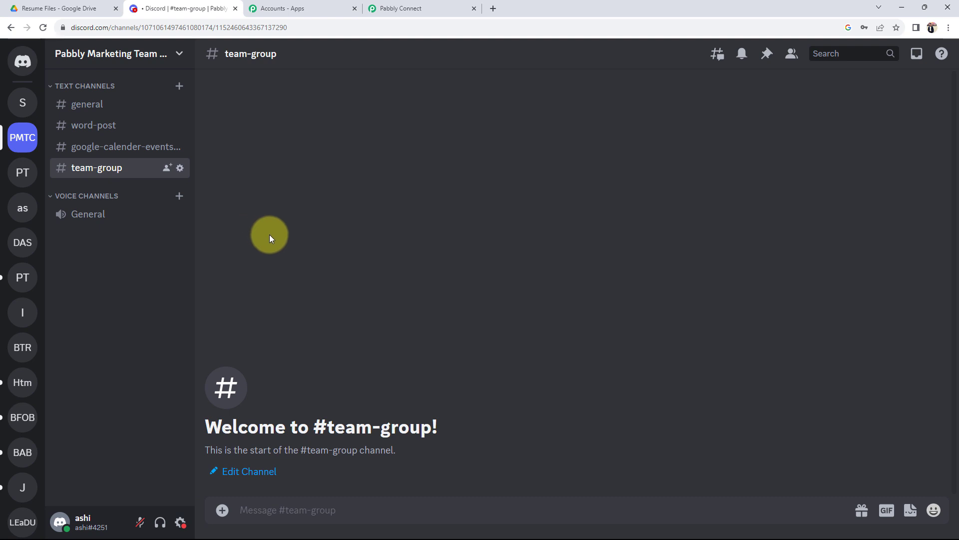
left_click(424, 9)
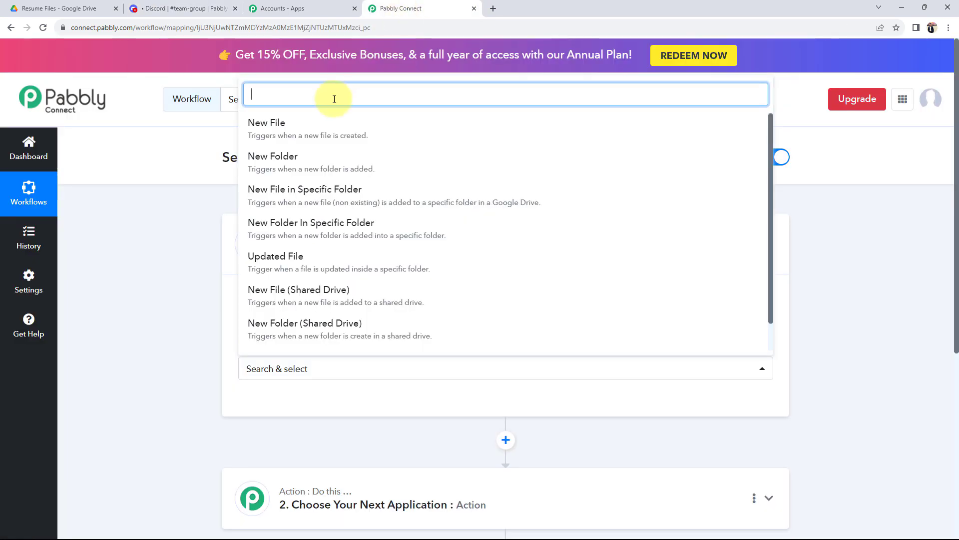
left_click(350, 200)
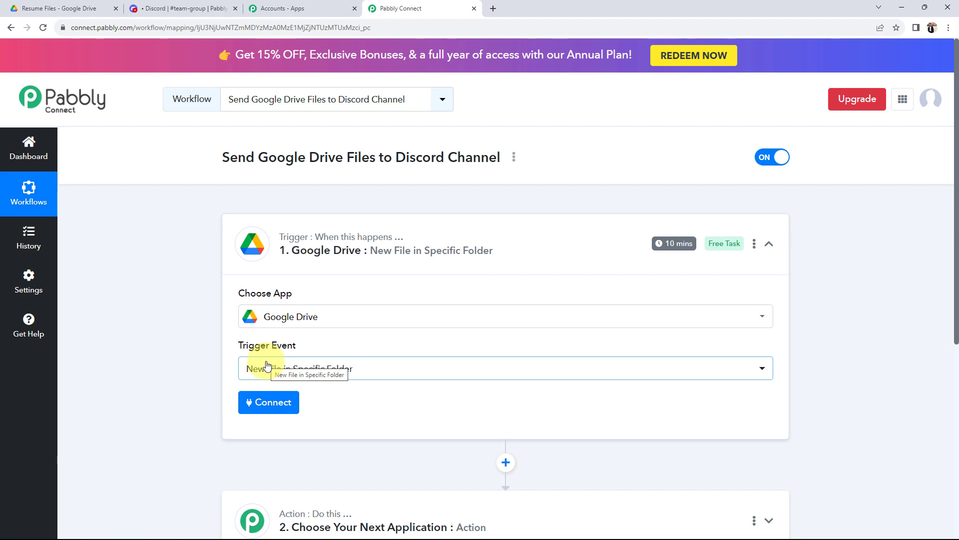
Add a new Google Drive connection to the trigger and authorize it with the Google account.
left_click(255, 403)
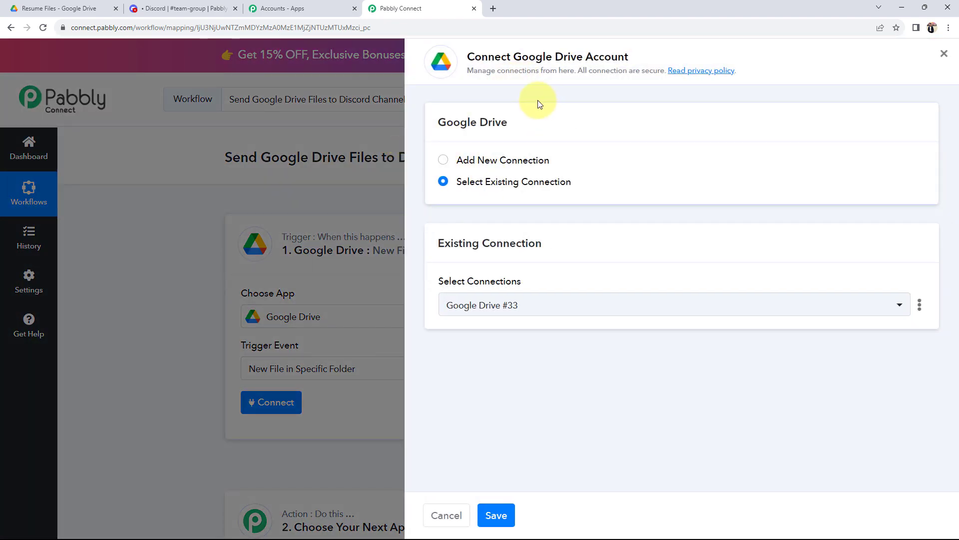
left_click(442, 160)
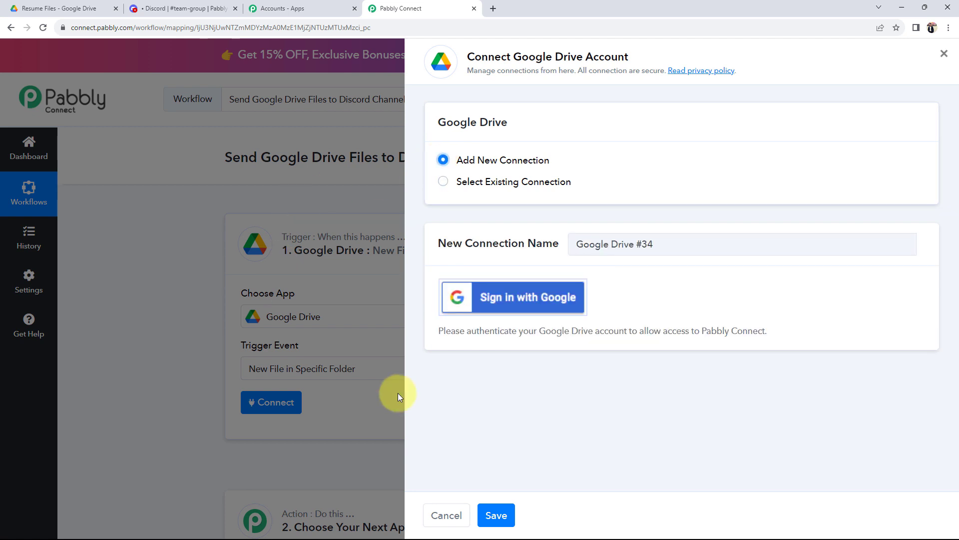
left_click(499, 315)
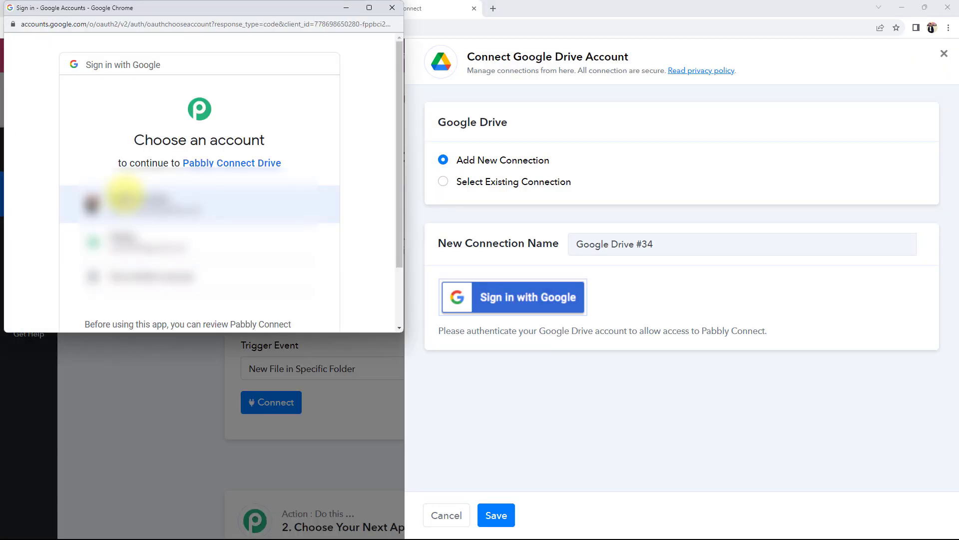
left_click(125, 198)
scroll(200, 210, "down", 5)
left_click(278, 241)
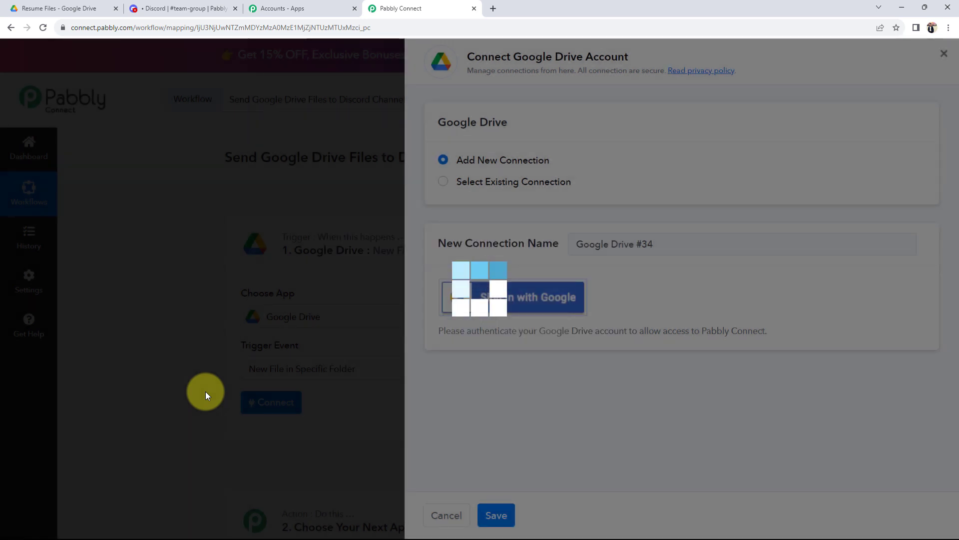
Select Resume Files as the folder the trigger watches, and compare it with the folder in Google Drive.
scroll(206, 392, "down", 2)
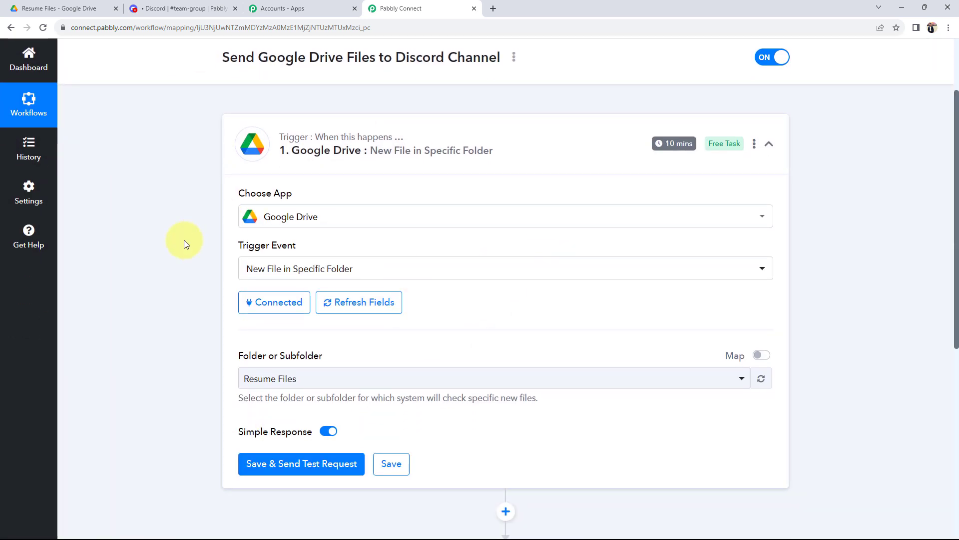
scroll(181, 241, "down", 2)
left_click_drag(238, 255, 300, 262)
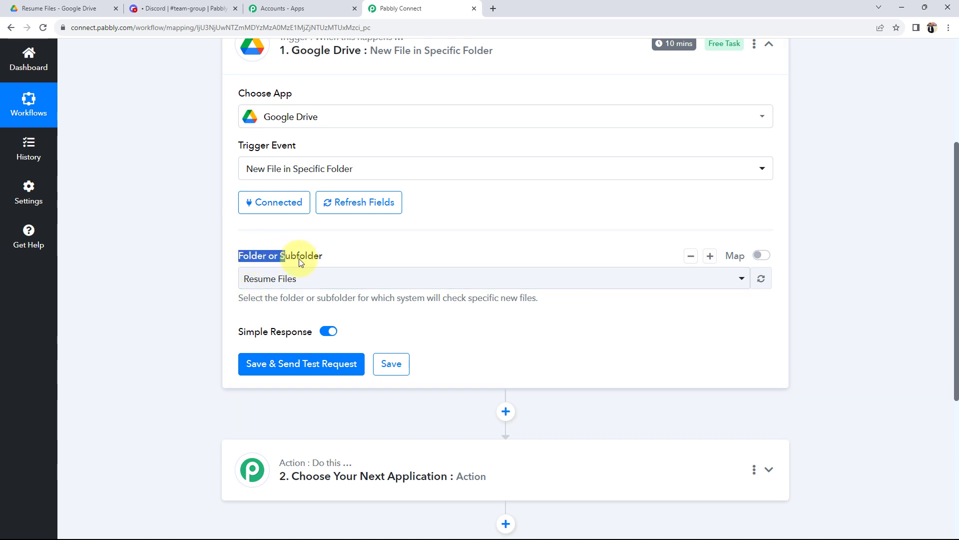
left_click_drag(299, 259, 322, 258)
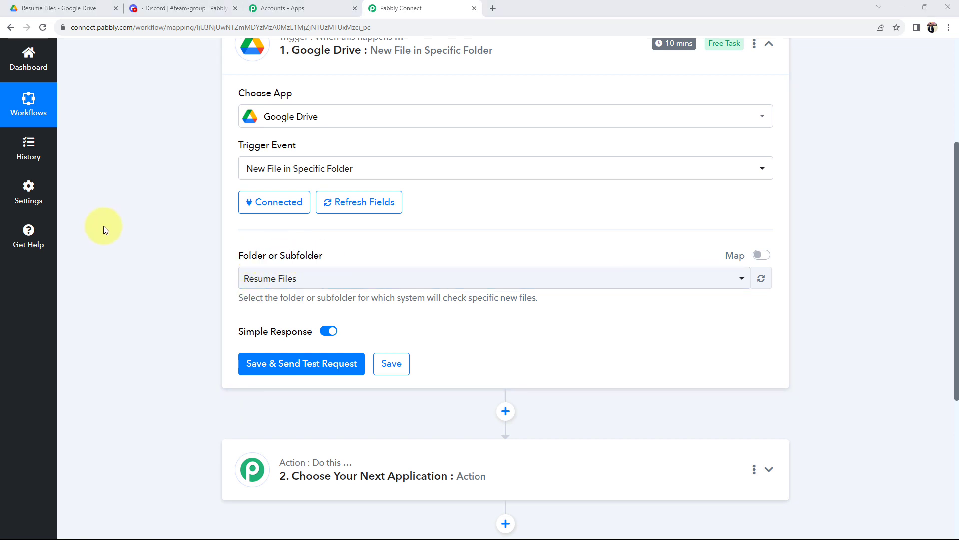
left_click(283, 279)
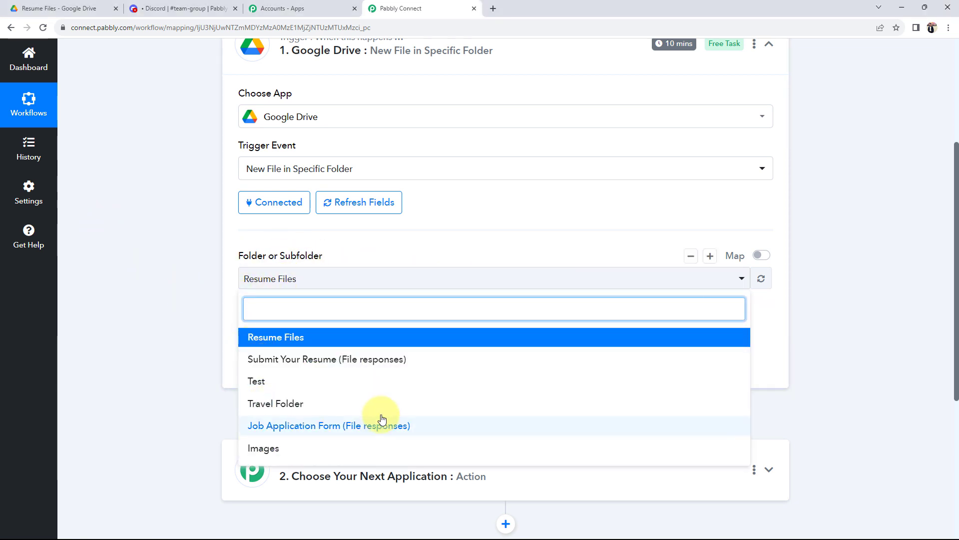
left_click(173, 313)
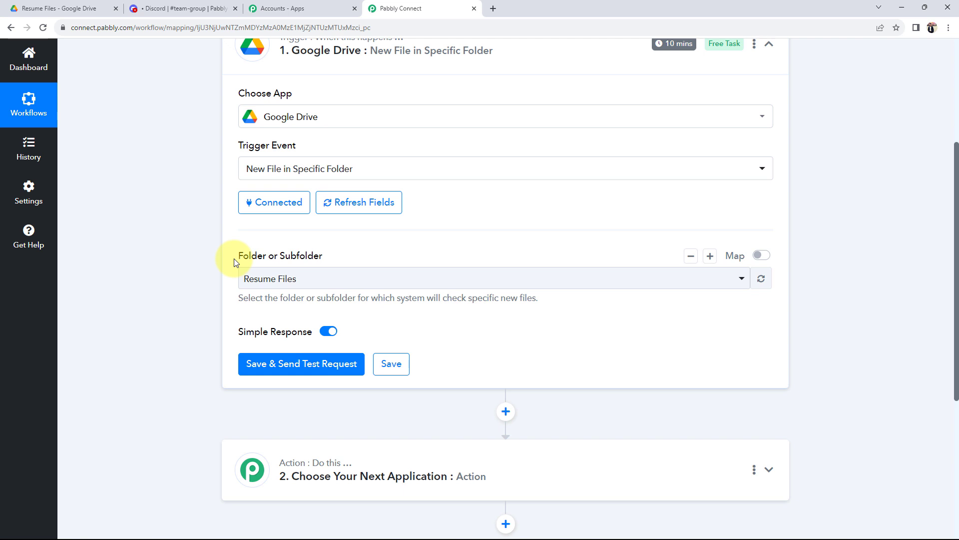
left_click(283, 287)
left_click(278, 336)
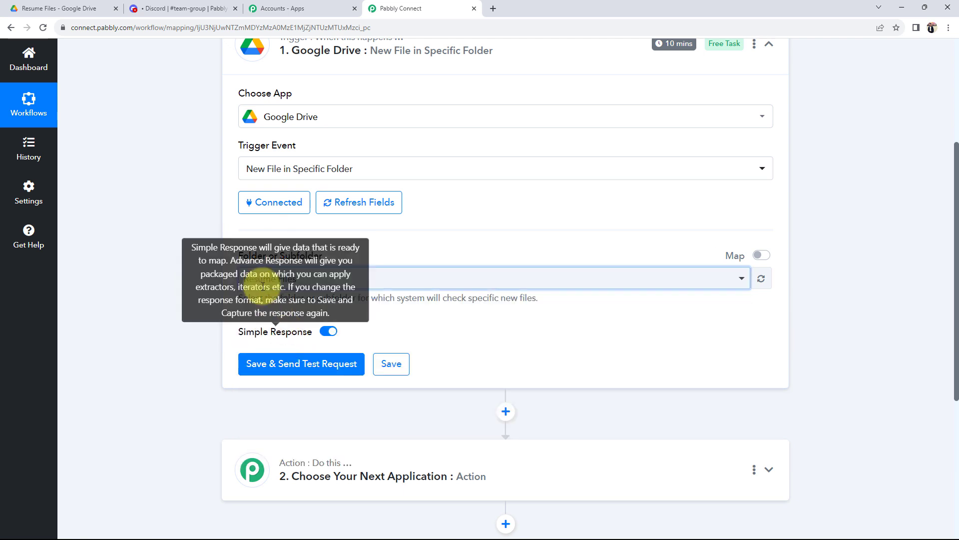
left_click(86, 8)
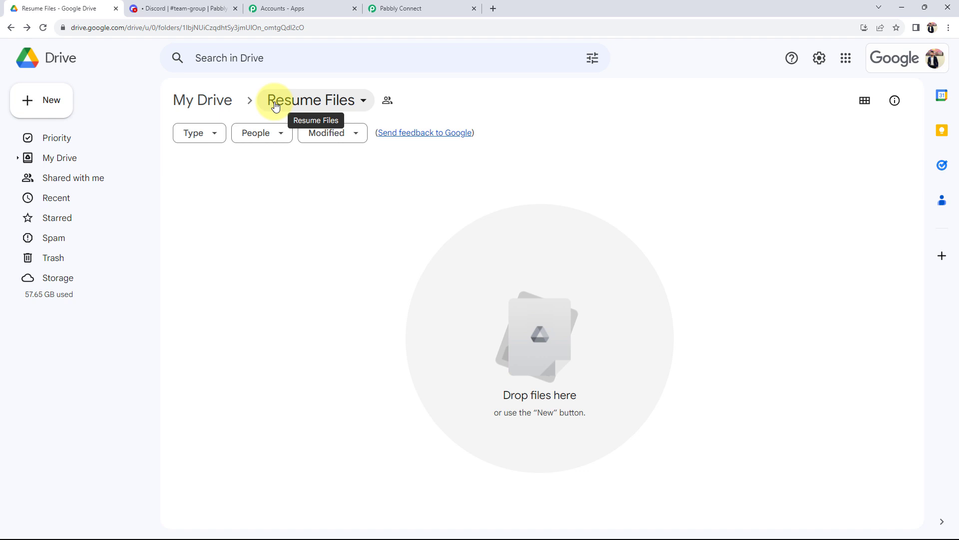
left_click(420, 8)
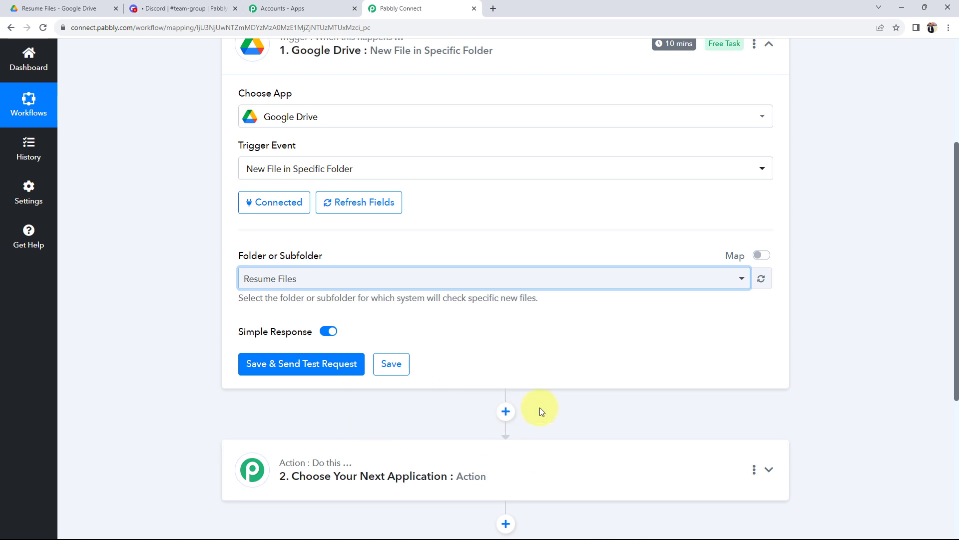
Switch to Google Drive and upload the 295 KB PDF resume from Downloads into the Resume Files folder.
key("ctrl+1")
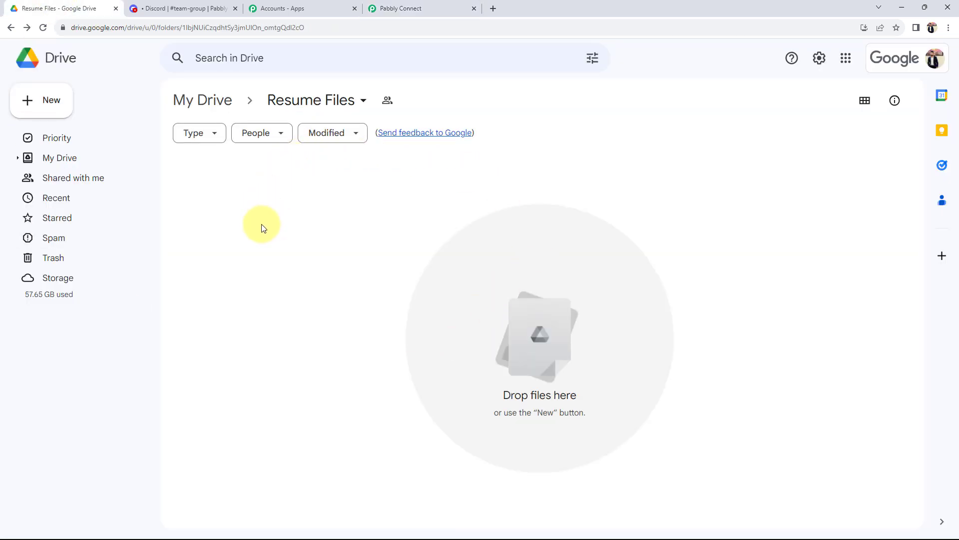
left_click(46, 106)
left_click(74, 122)
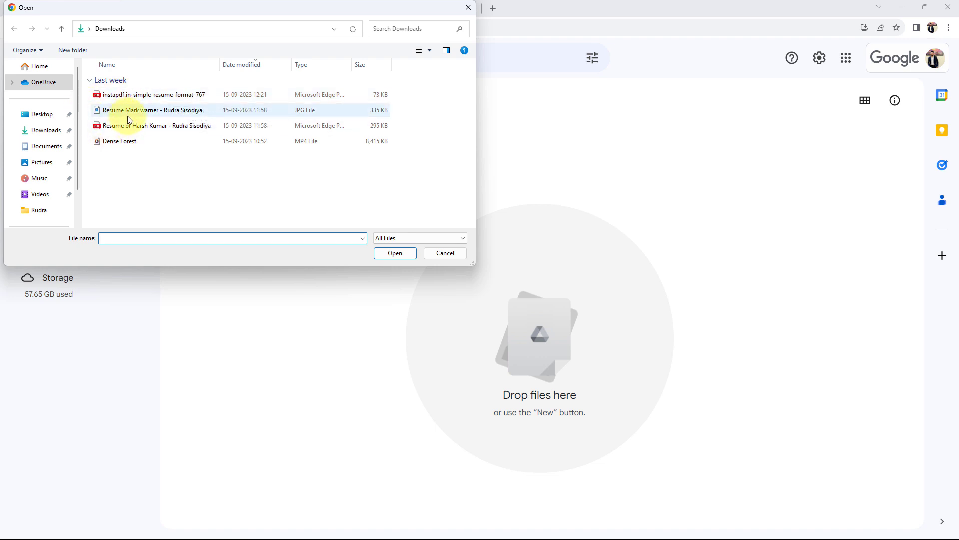
left_click(118, 127)
double_click(118, 126)
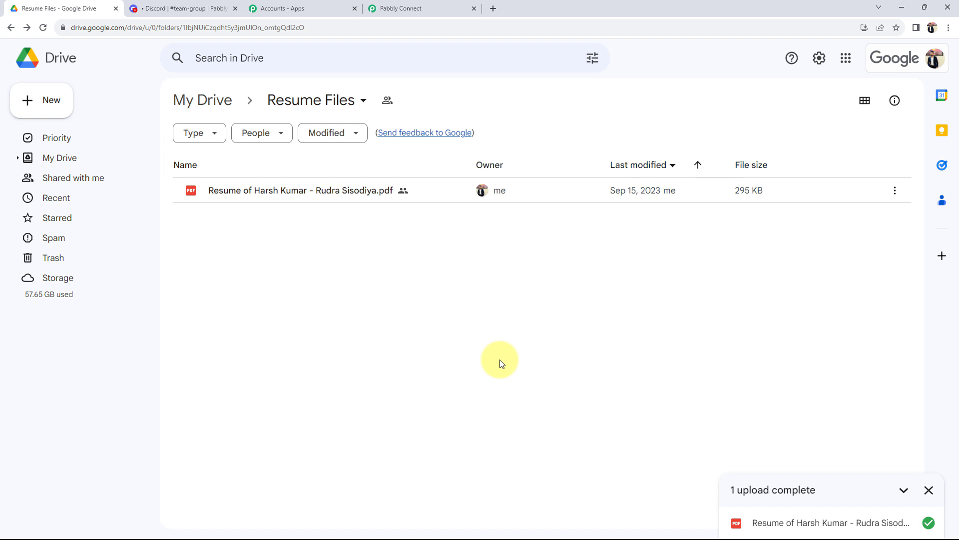
Save the trigger in Pabbly Connect, send a test request, and check the uploaded resume in Google Drive.
left_click(397, 8)
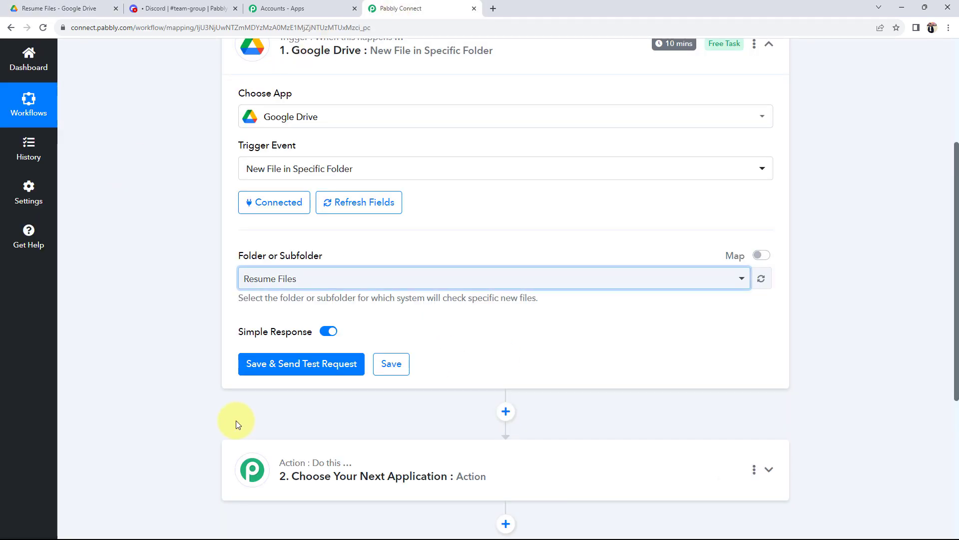
left_click(300, 366)
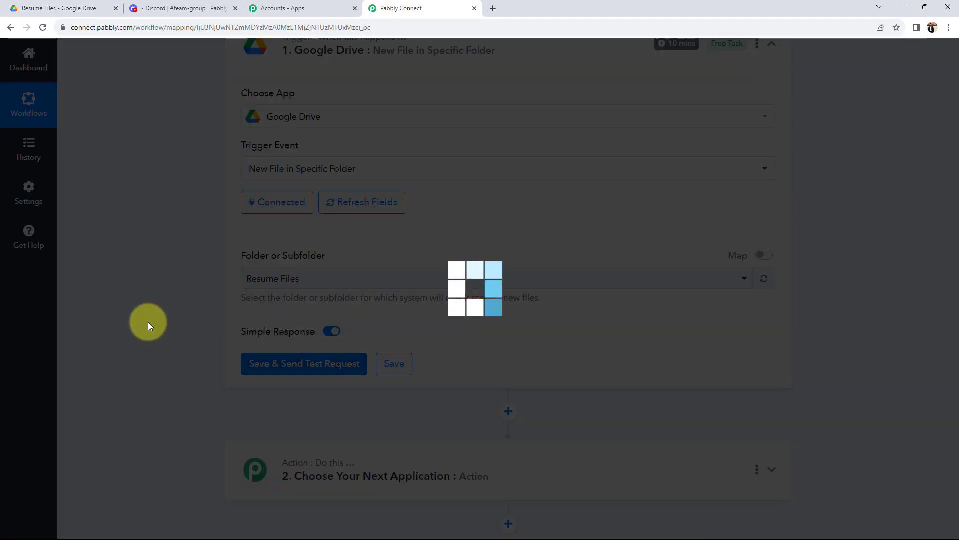
left_click(42, 9)
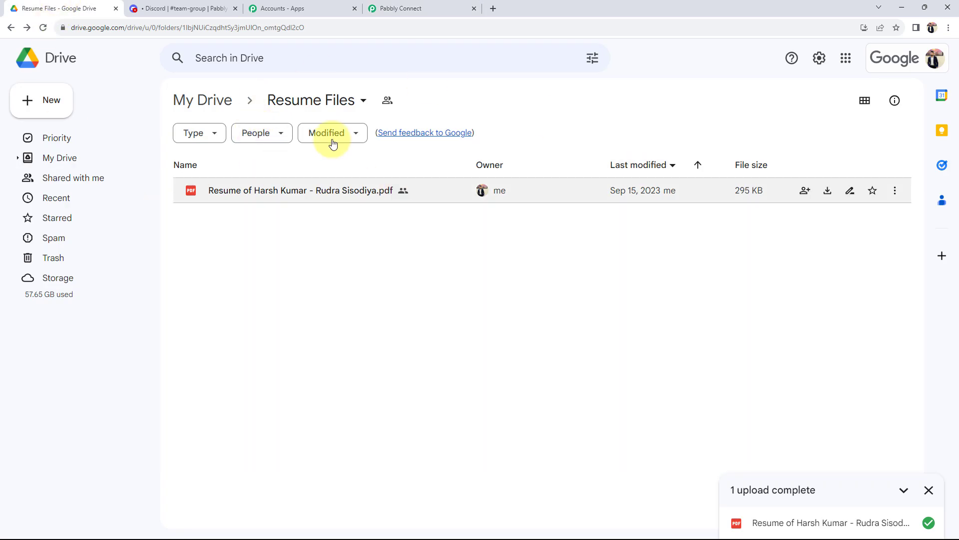
Switch to Pabbly Connect and check the file title in the trigger's response against the uploaded resume in Google Drive.
left_click(400, 8)
scroll(225, 411, "down", 4)
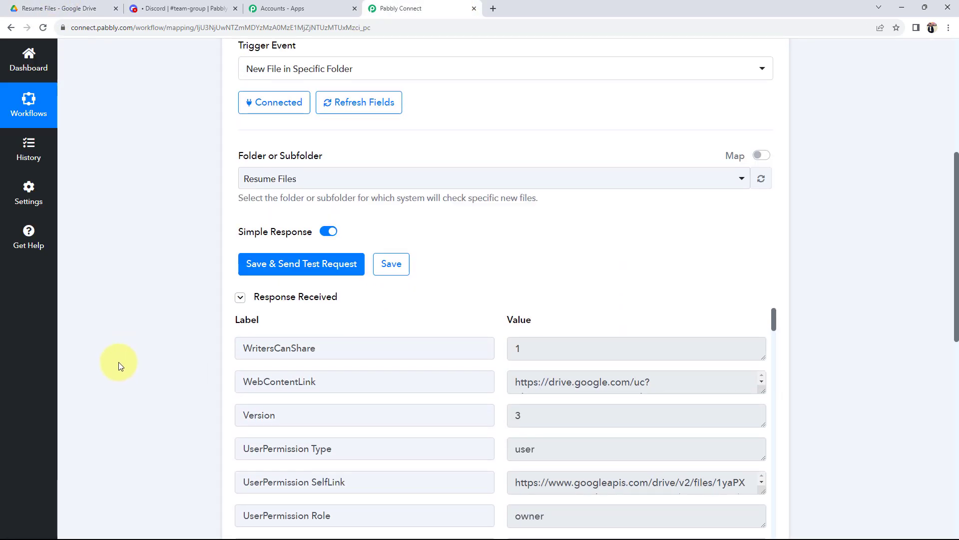
scroll(606, 381, "down", 1)
scroll(645, 417, "down", 7)
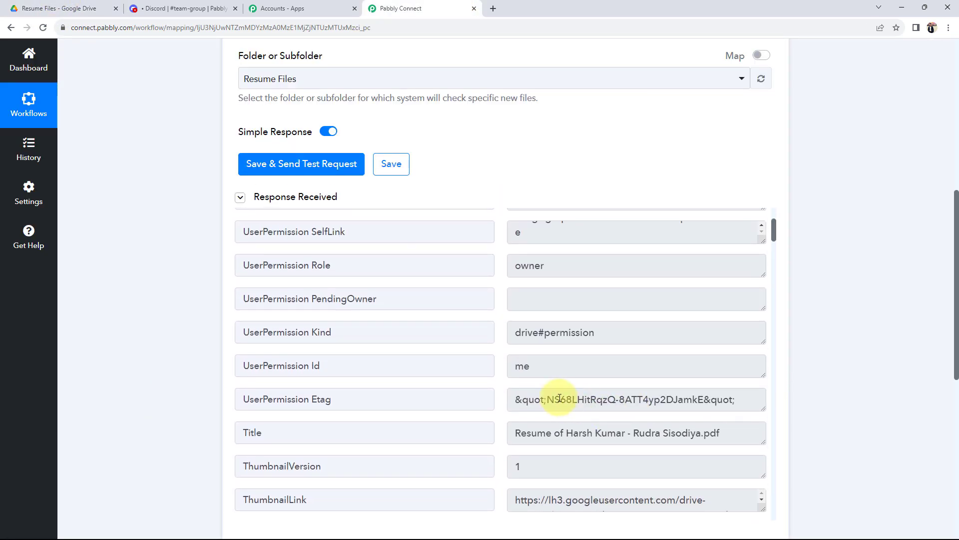
scroll(536, 392, "up", 5)
scroll(528, 296, "up", 1)
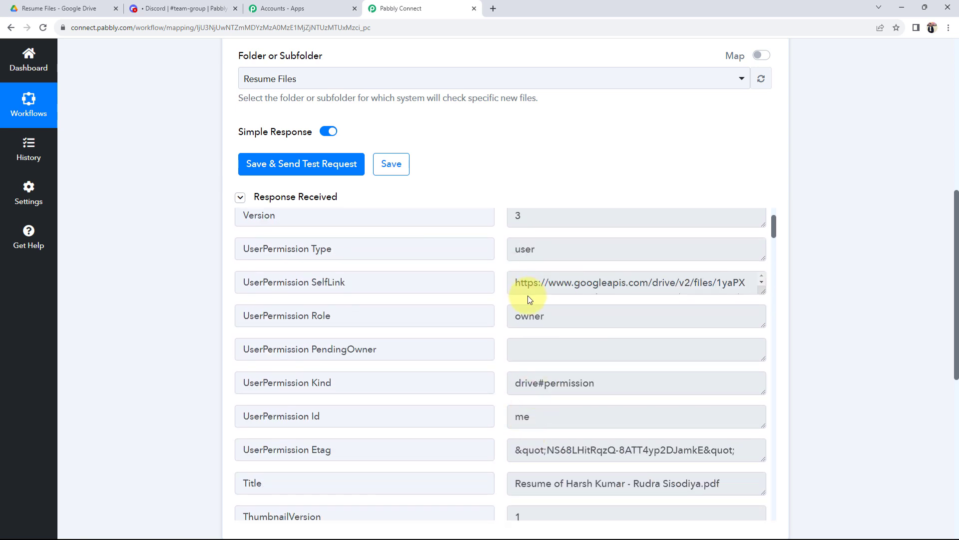
scroll(600, 420, "down", 5)
scroll(592, 418, "up", 2)
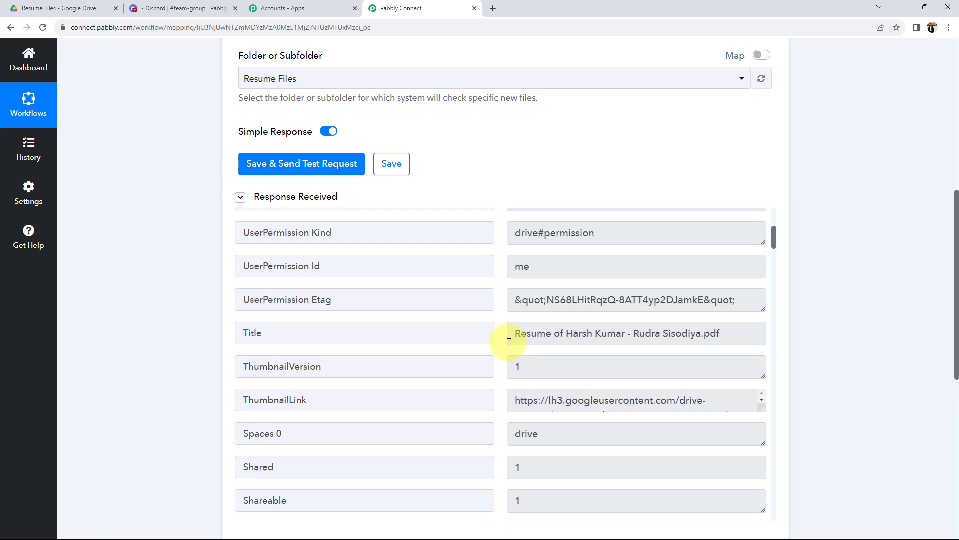
left_click_drag(511, 334, 496, 365)
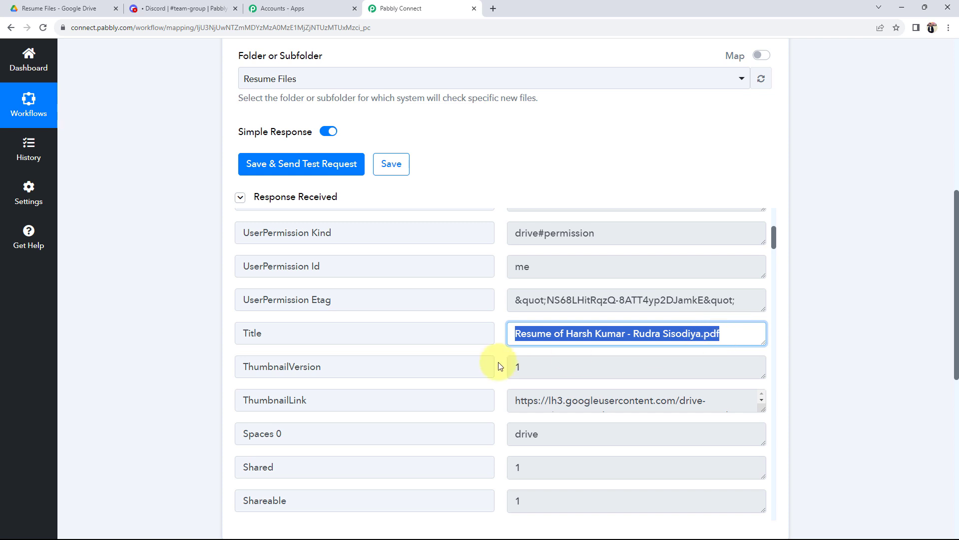
scroll(580, 405, "down", 2)
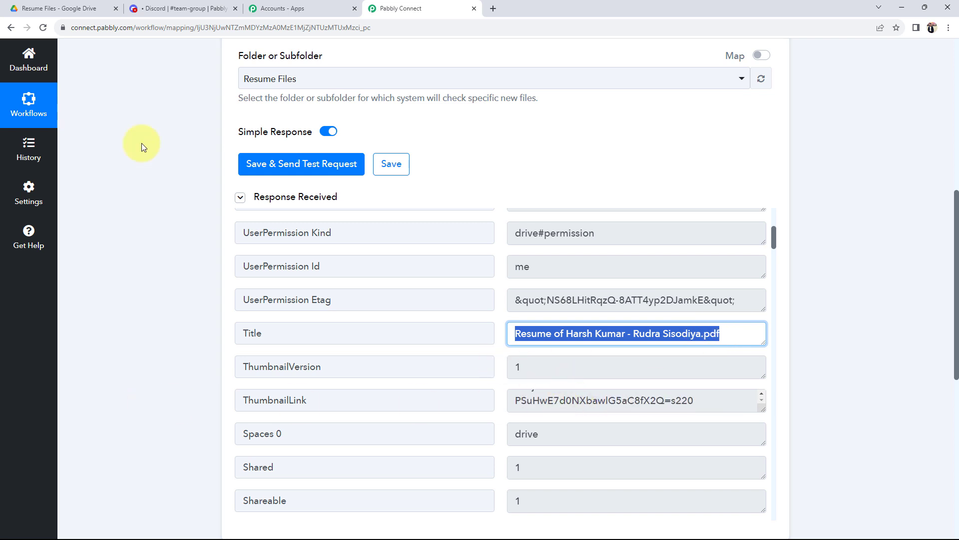
left_click(57, 8)
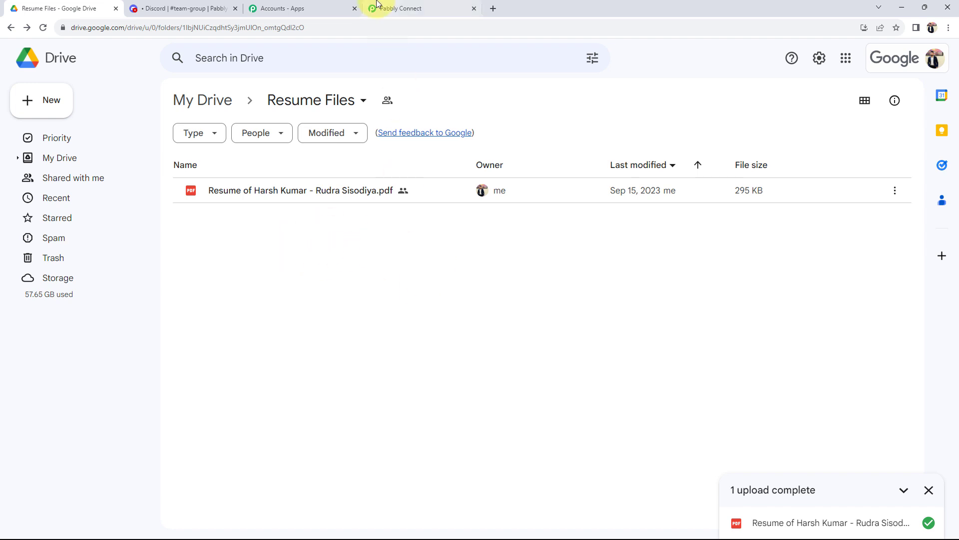
left_click(425, 8)
scroll(190, 314, "up", 15)
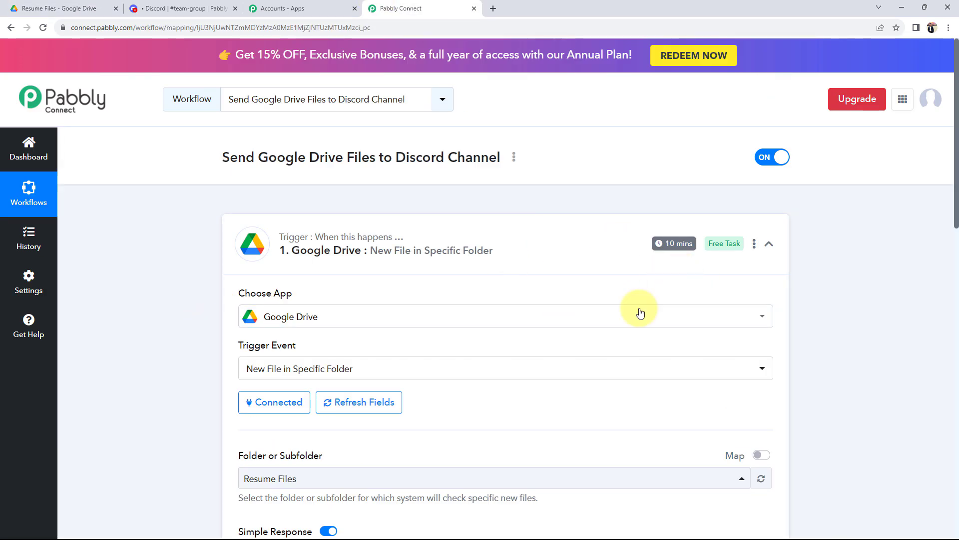
Find and choose Google Drive as the app for the workflow's action step.
scroll(194, 390, "down", 4)
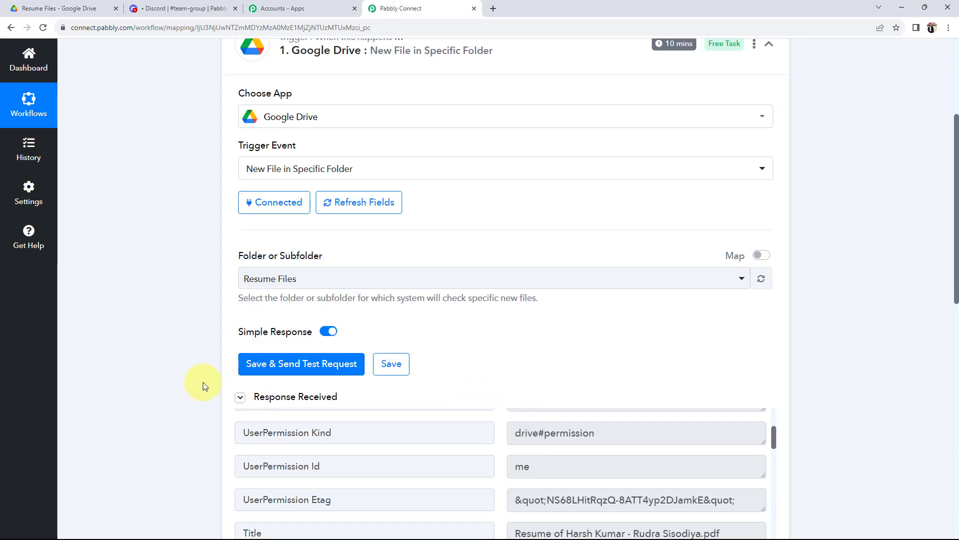
scroll(195, 380, "down", 12)
left_click(300, 250)
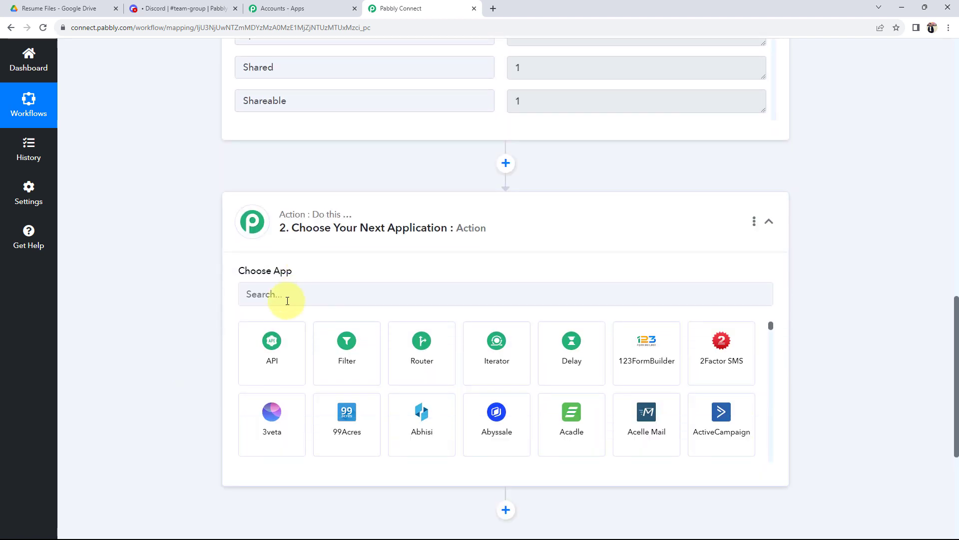
scroll(155, 250, "up", 8)
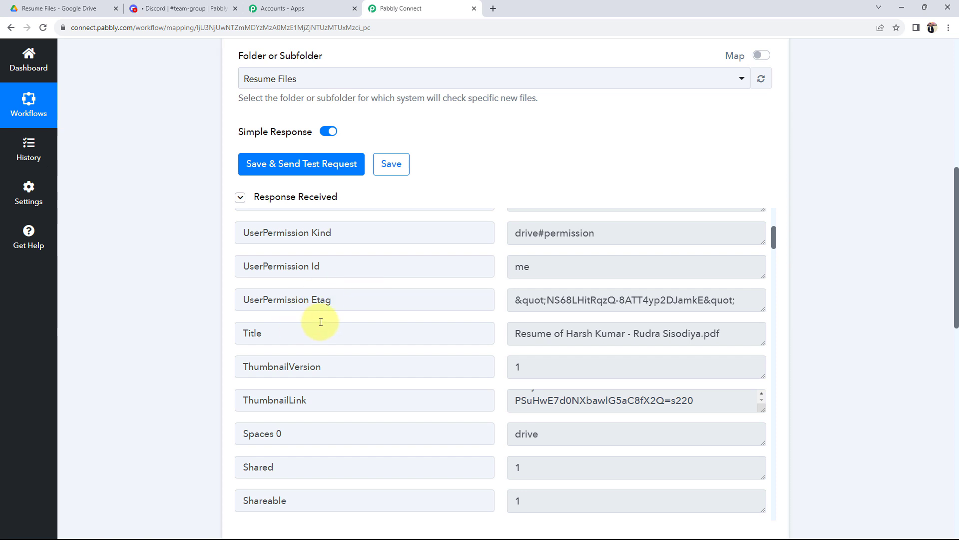
scroll(321, 322, "down", 6)
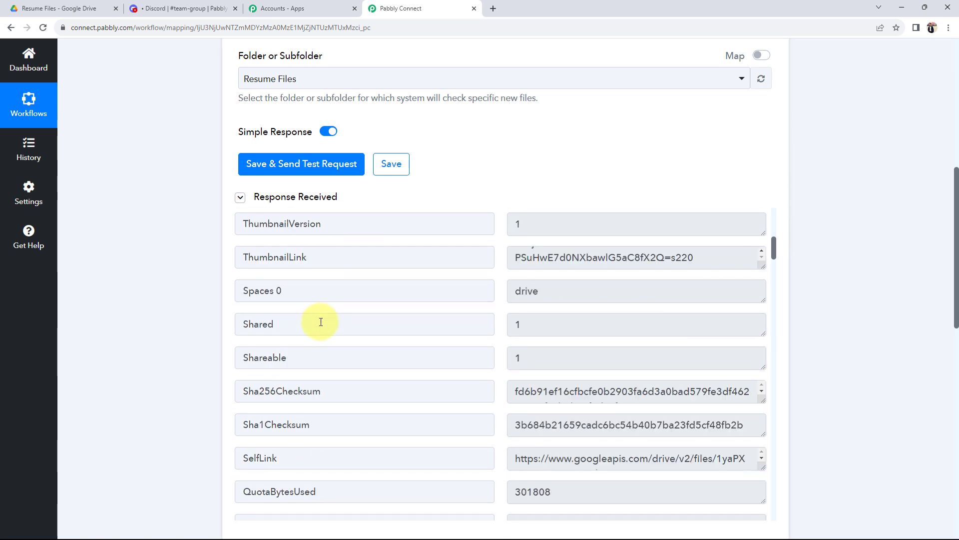
scroll(192, 360, "down", 7)
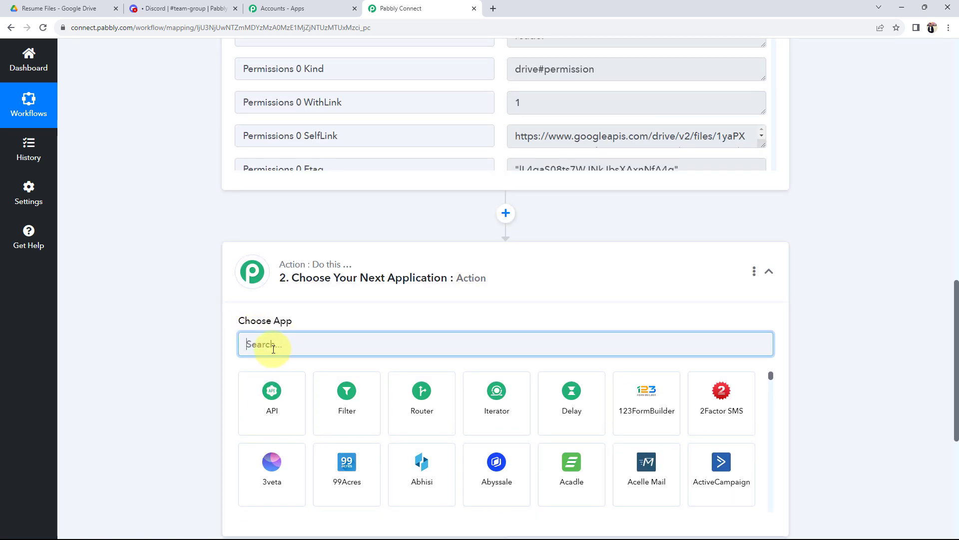
type("goog")
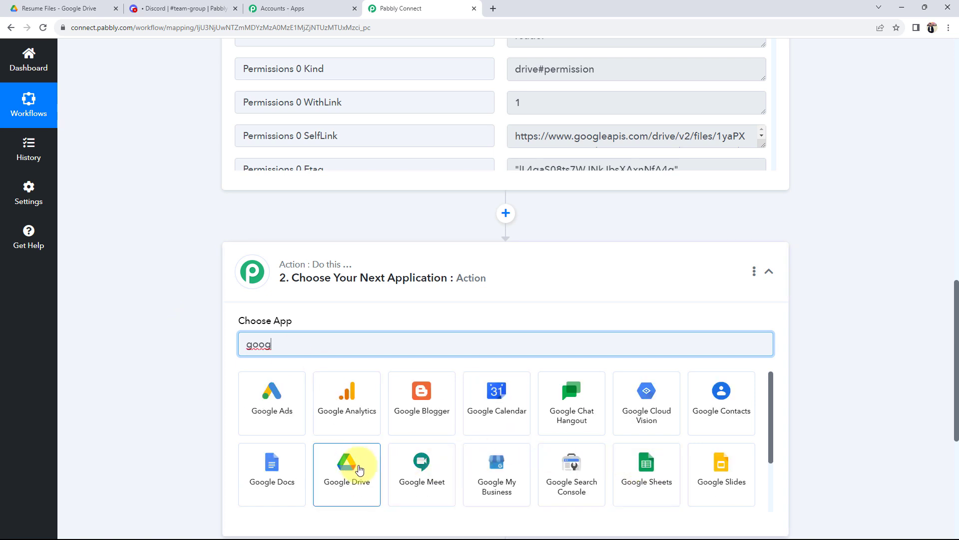
left_click(348, 464)
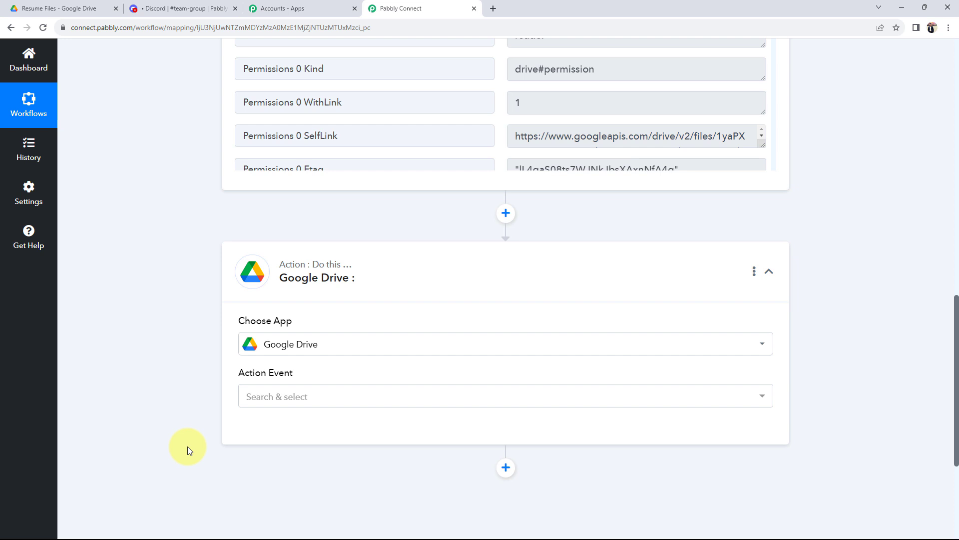
Set the Google Drive action event to Share a File With Anyone, and check the resume in Google Drive.
left_click(276, 402)
left_click(277, 401)
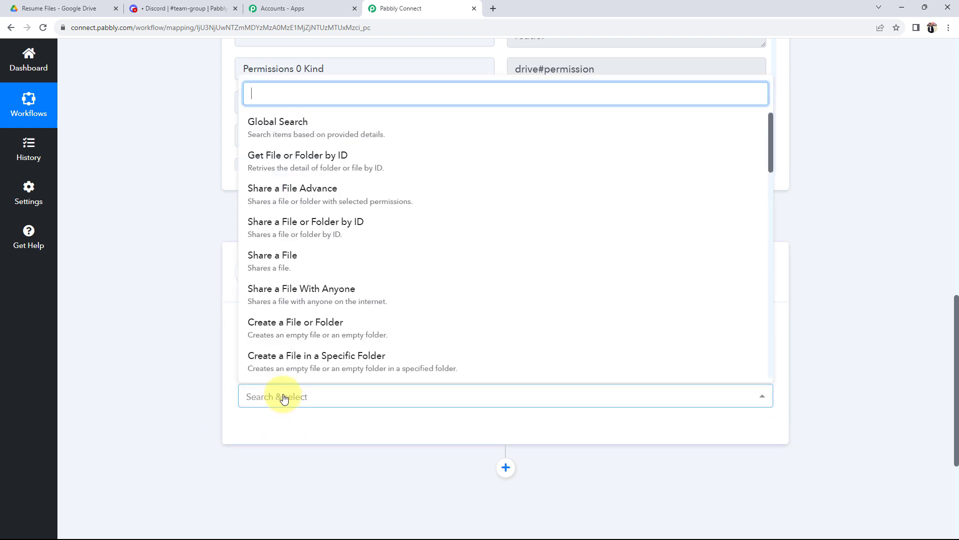
left_click(307, 297)
left_click(20, 9)
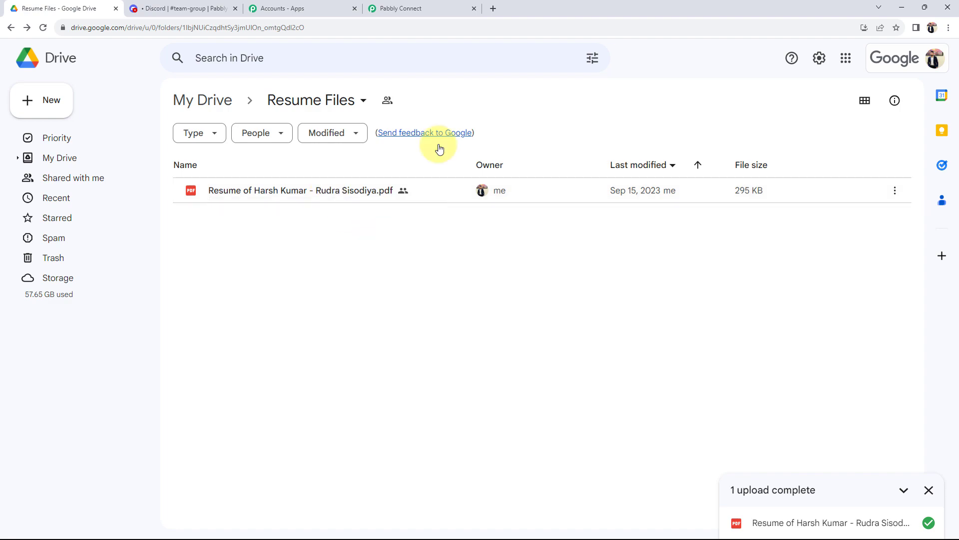
left_click(420, 9)
left_click(281, 390)
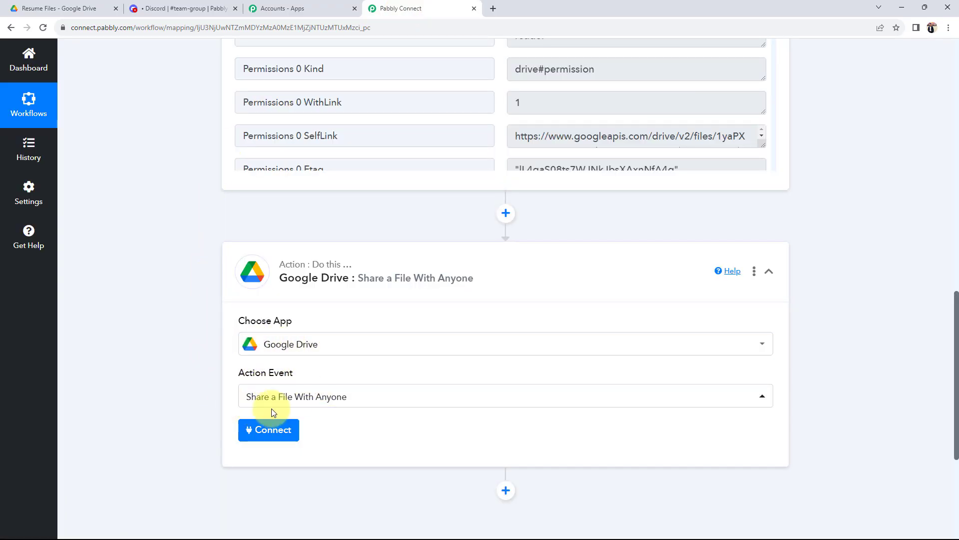
Connect the Google Drive action through the existing connection Google Drive #34 and save it.
left_click(250, 430)
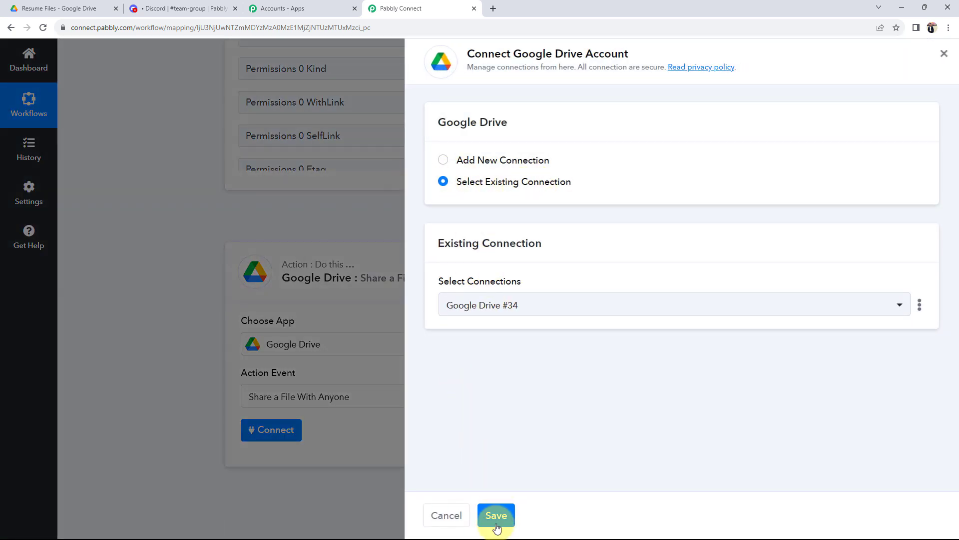
left_click(493, 515)
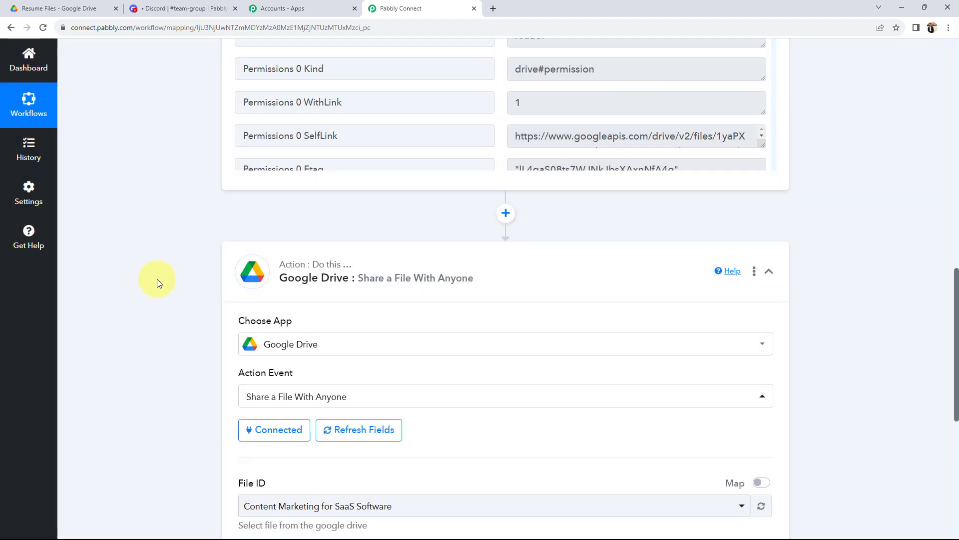
scroll(143, 358, "down", 2)
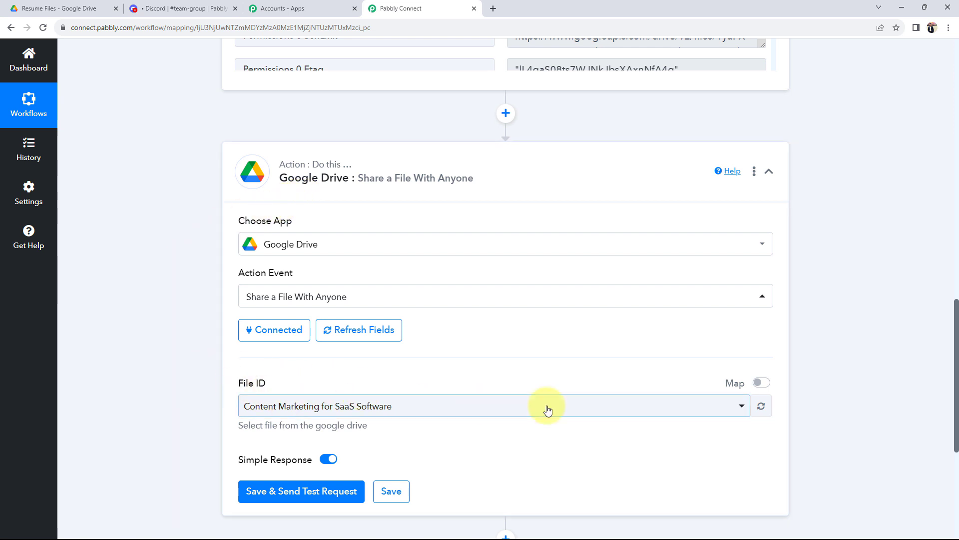
Examine the trigger response's link, permission and capability fields, and compare them with the resume in the Resume Files folder.
scroll(203, 295, "up", 8)
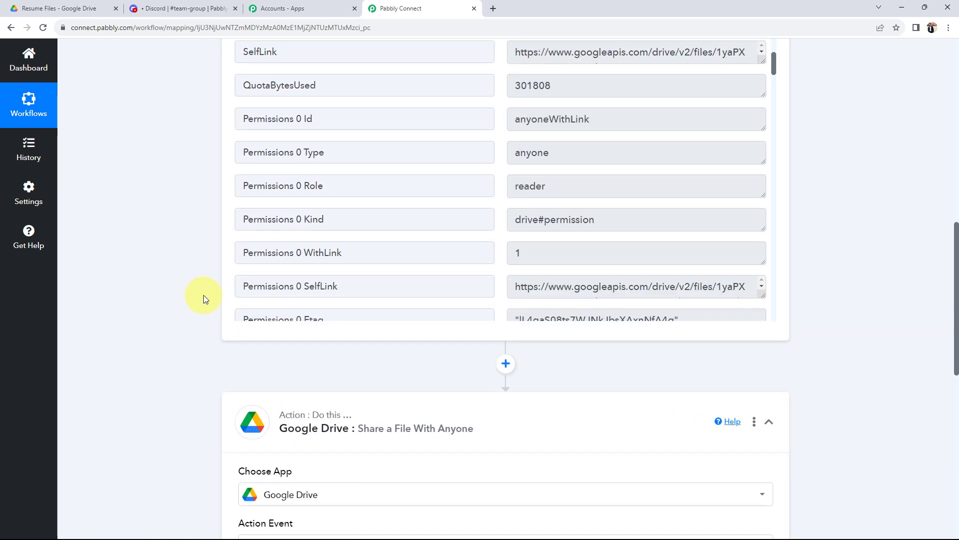
scroll(650, 270, "up", 1)
scroll(655, 287, "up", 6)
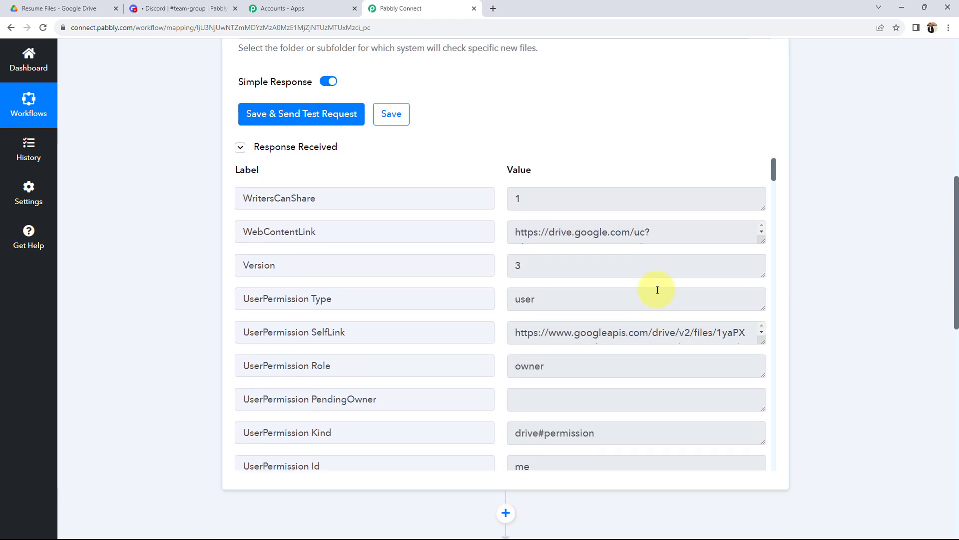
left_click(77, 5)
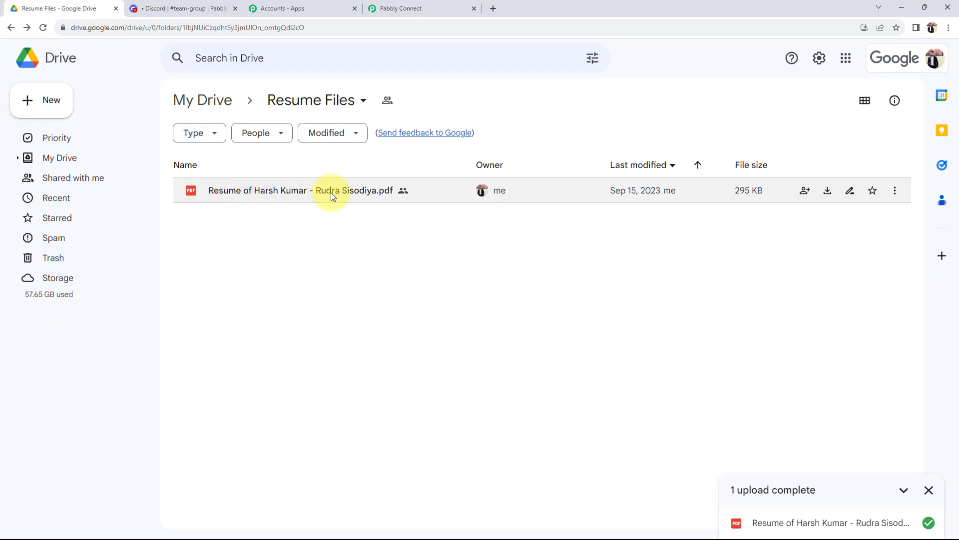
left_click(392, 8)
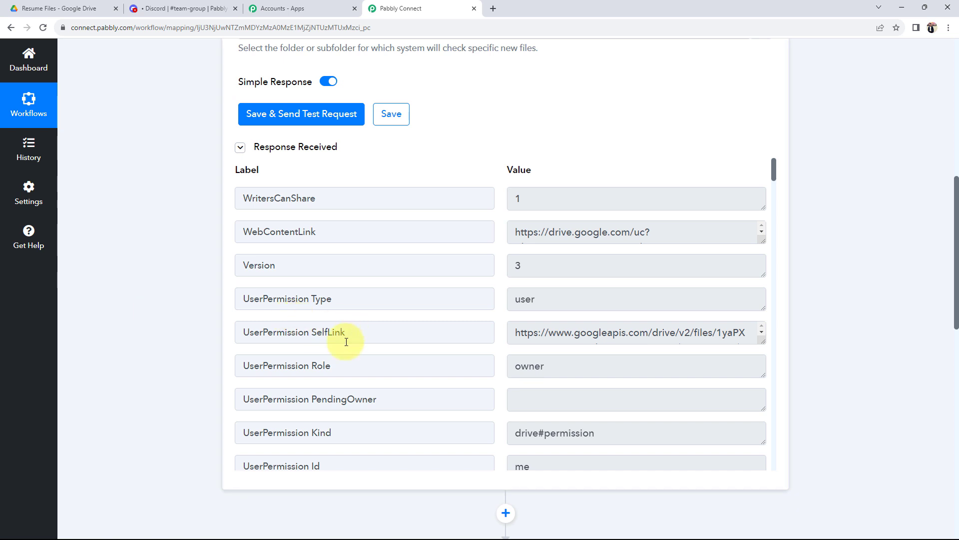
scroll(574, 368, "down", 4)
scroll(579, 383, "down", 2)
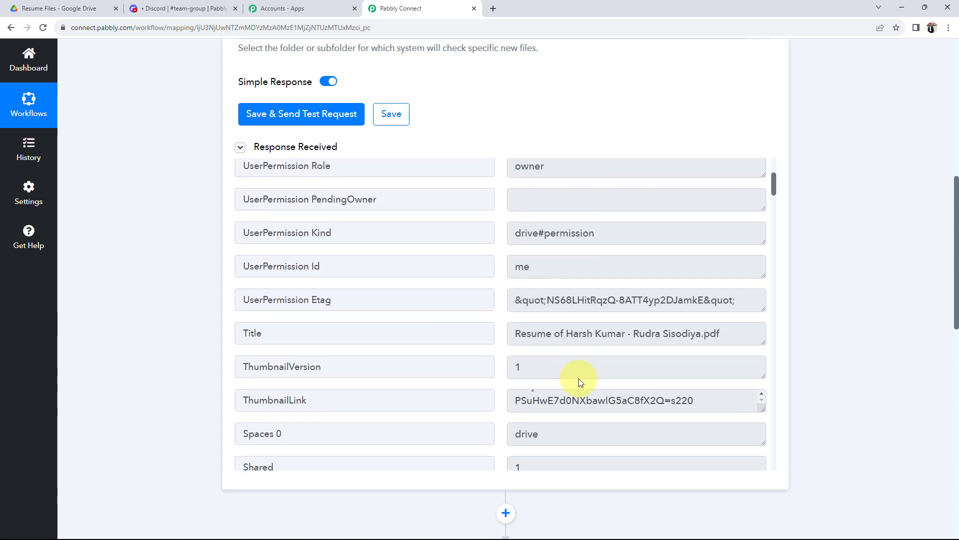
scroll(776, 225, "down", 6)
scroll(772, 247, "down", 15)
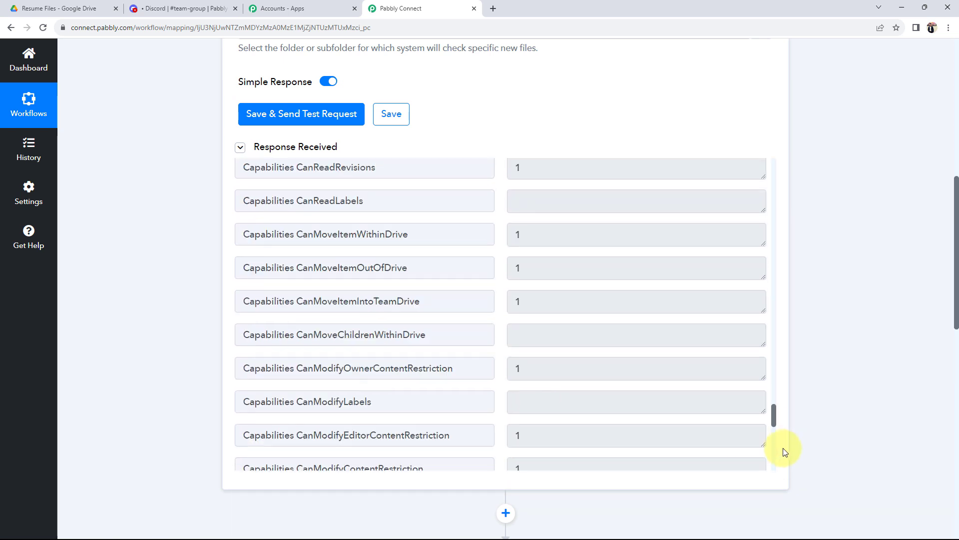
scroll(510, 359, "up", 5)
scroll(511, 359, "up", 15)
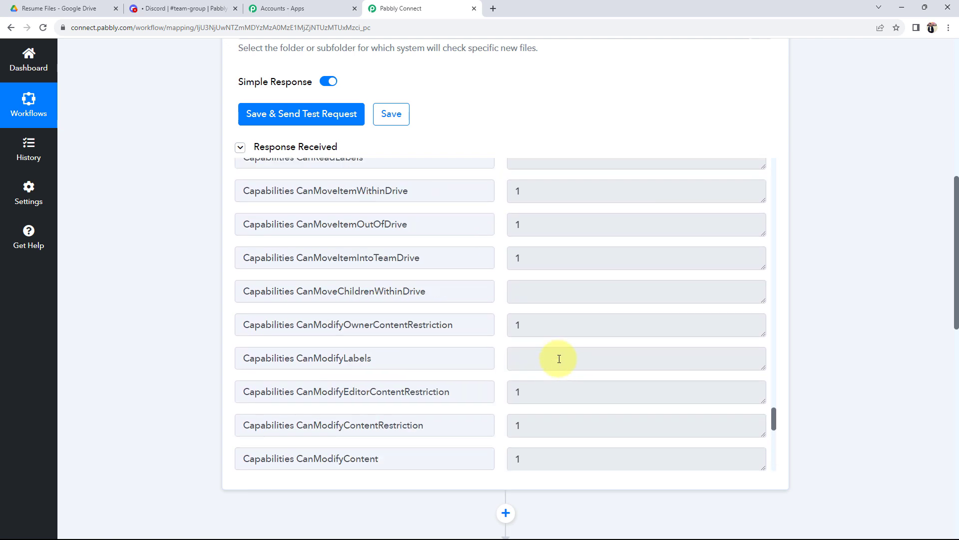
left_click(509, 222)
left_click_drag(509, 222, 651, 222)
left_click(123, 219)
left_click(68, 10)
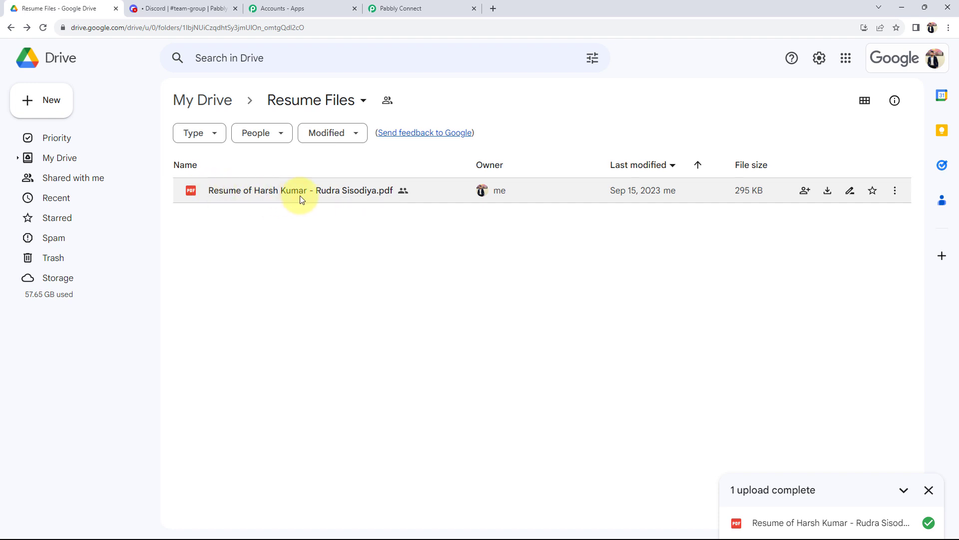
left_click(421, 7)
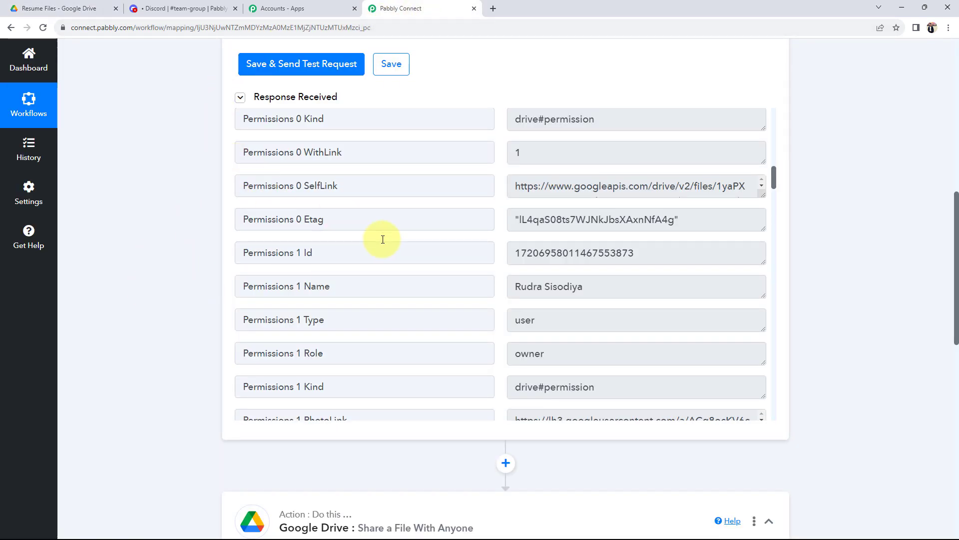
Enable mapping for the File ID of the Share a File With Anyone action and clear its preset value.
scroll(310, 253, "down", 6)
scroll(122, 315, "down", 4)
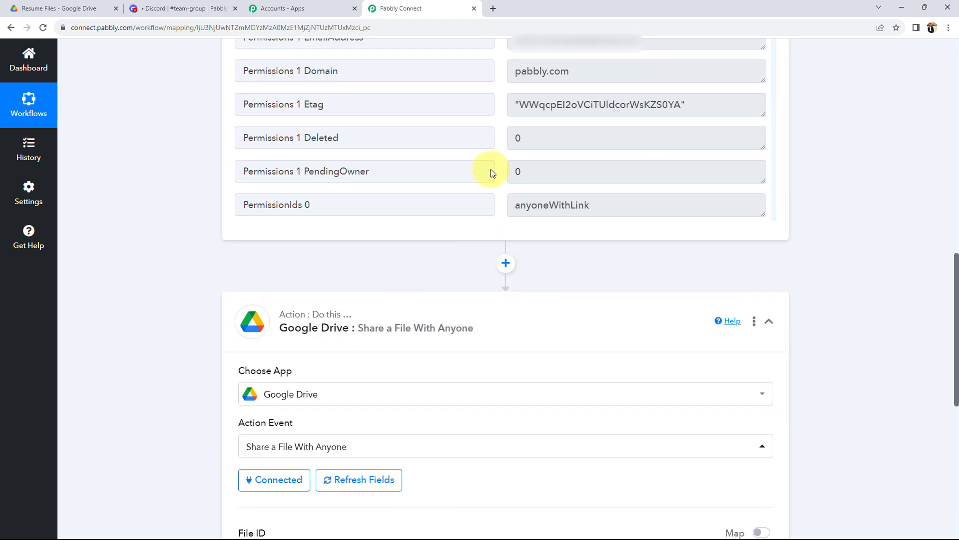
scroll(167, 257, "down", 3)
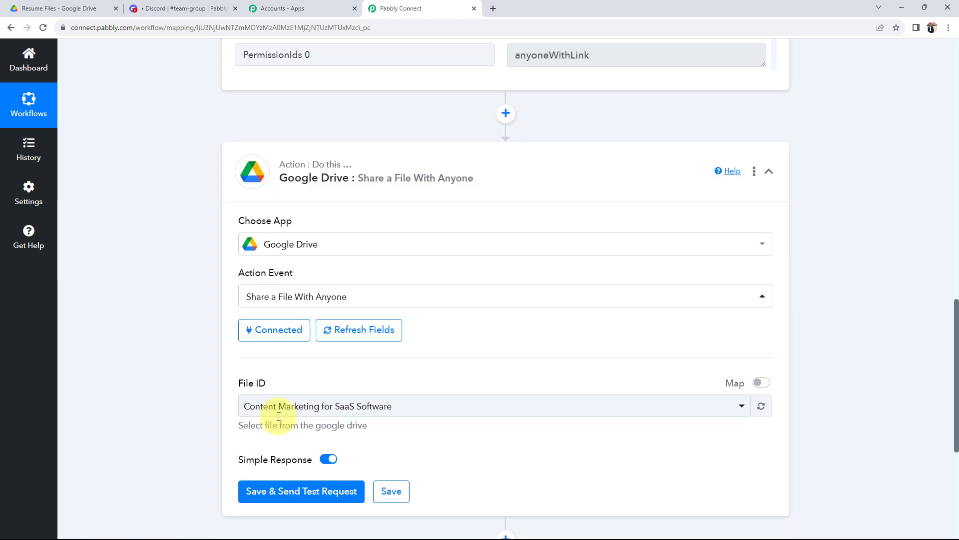
left_click(760, 381)
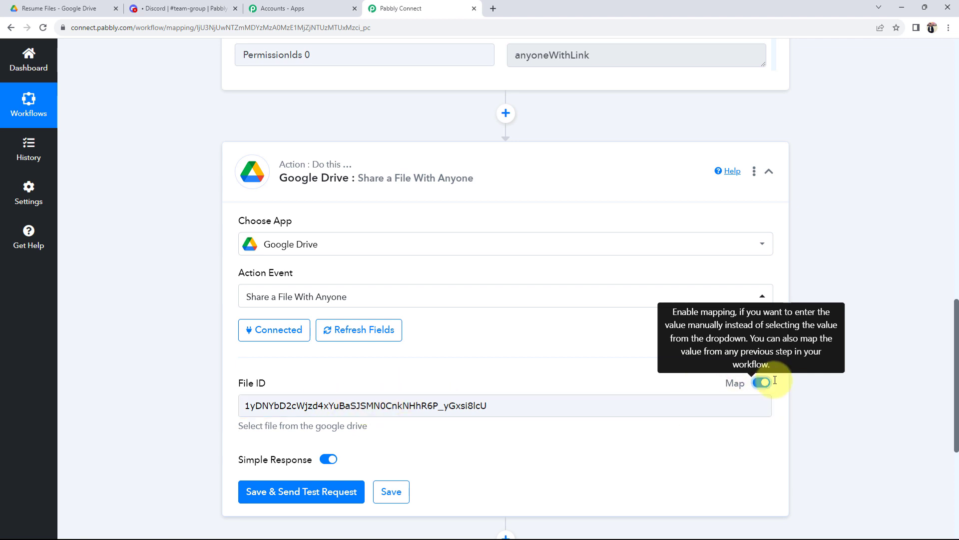
left_click(496, 405)
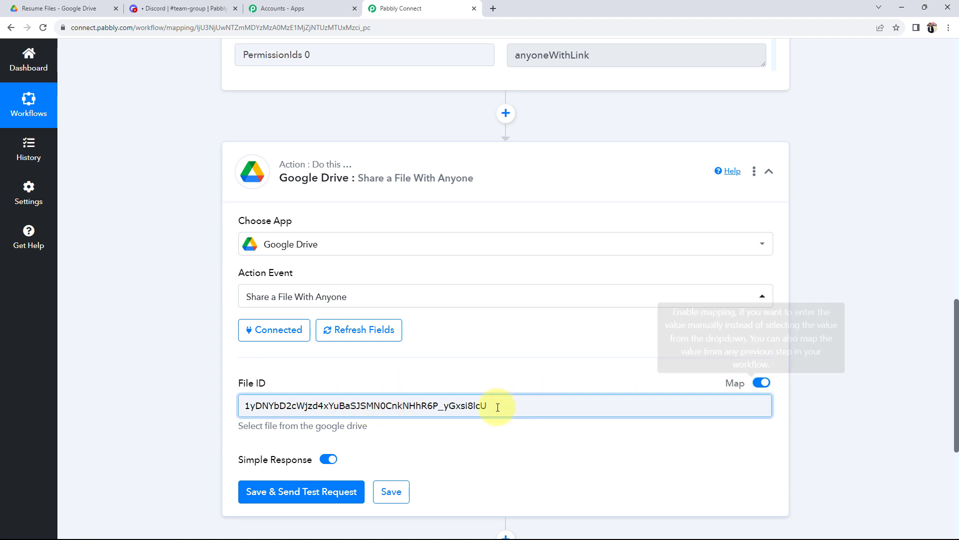
double_click(422, 407)
key("BackSpace")
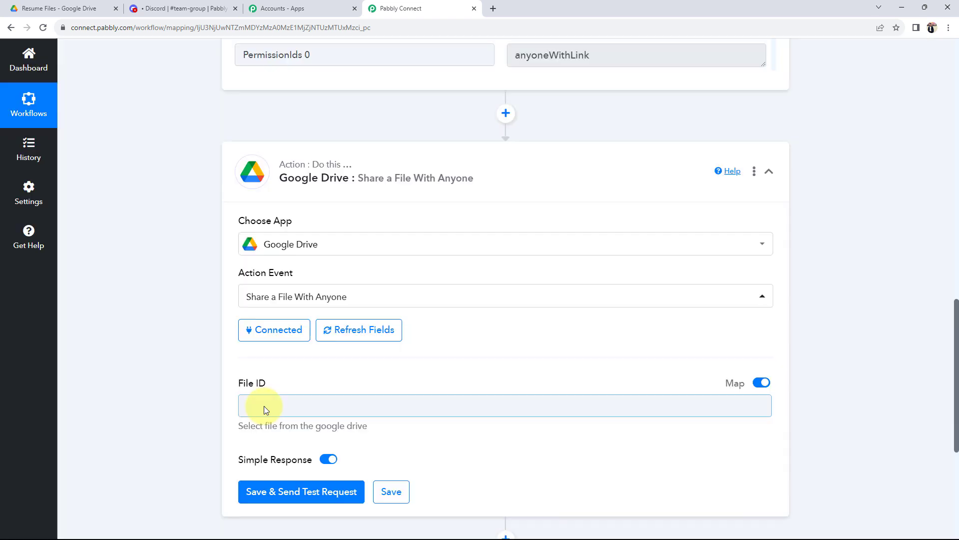
Map the File ID of the Share a File With Anyone action to the Id from the New File in Specific Folder trigger.
left_click(264, 406)
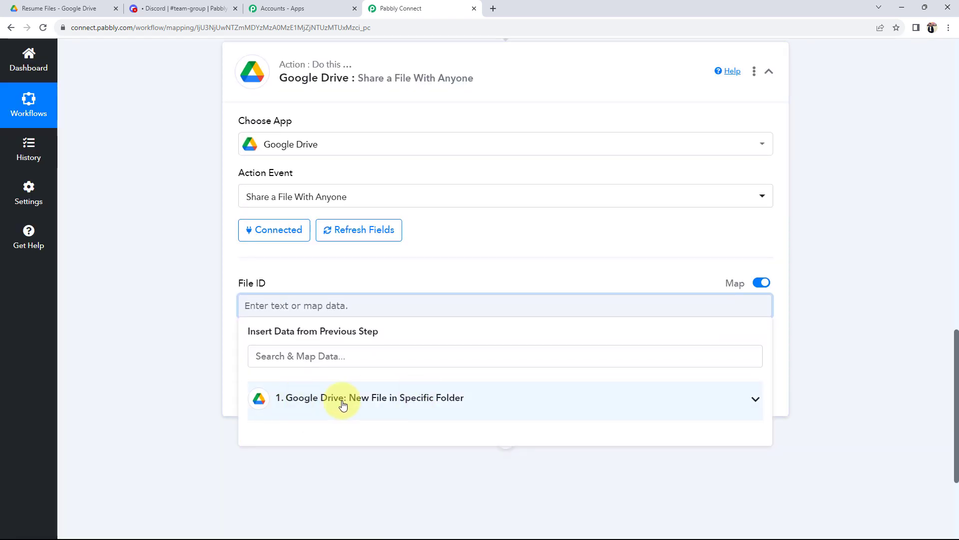
left_click(343, 403)
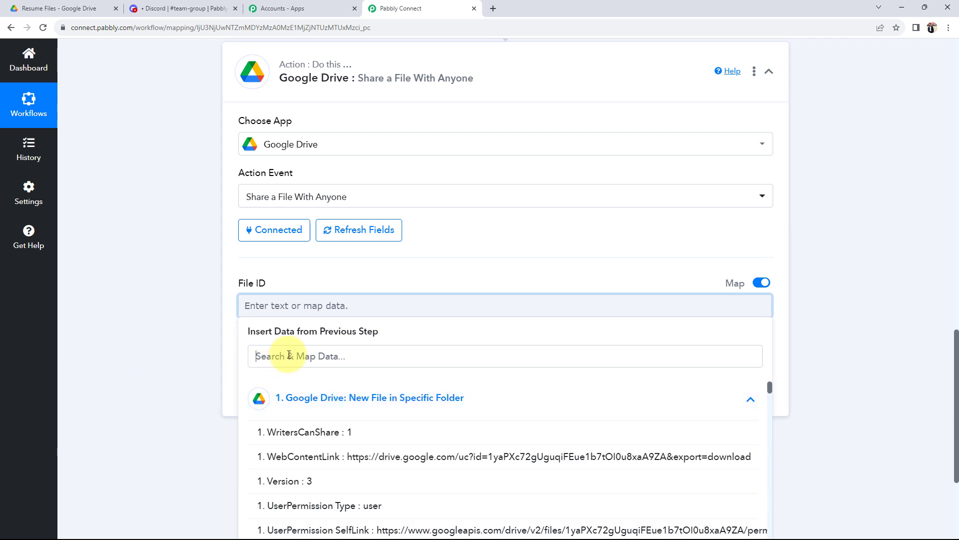
left_click(292, 354)
type("id")
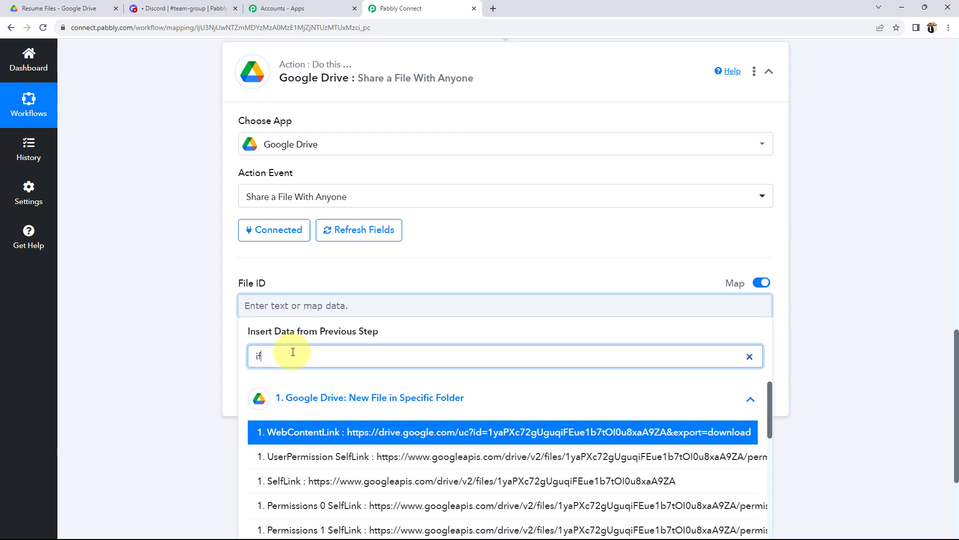
key("BackSpace")
type("d")
scroll(166, 445, "down", 2)
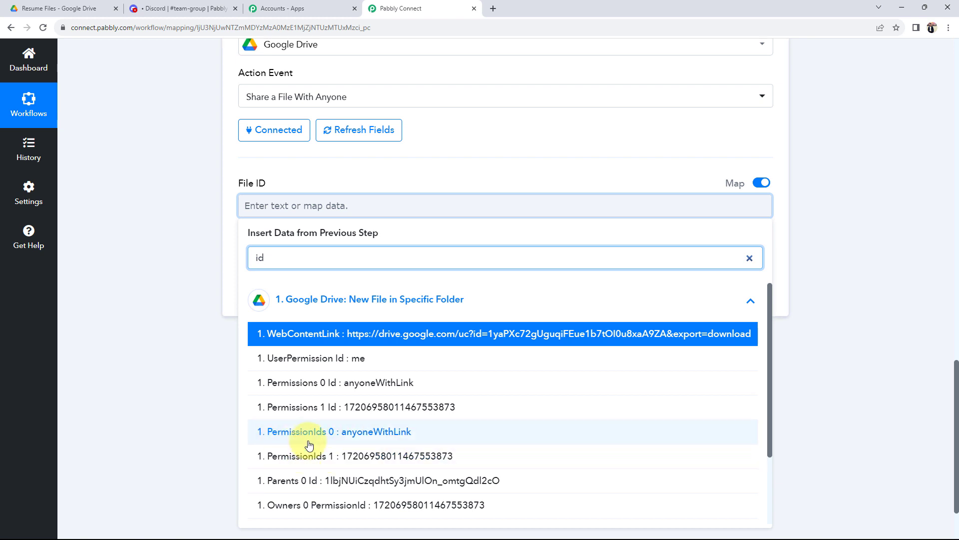
scroll(317, 445, "down", 1)
scroll(317, 447, "down", 1)
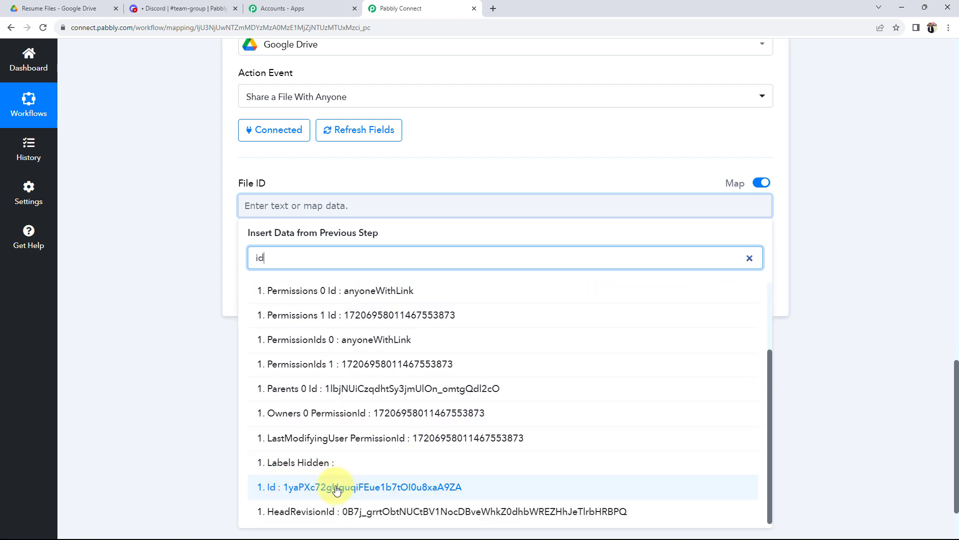
left_click(330, 492)
left_click(175, 268)
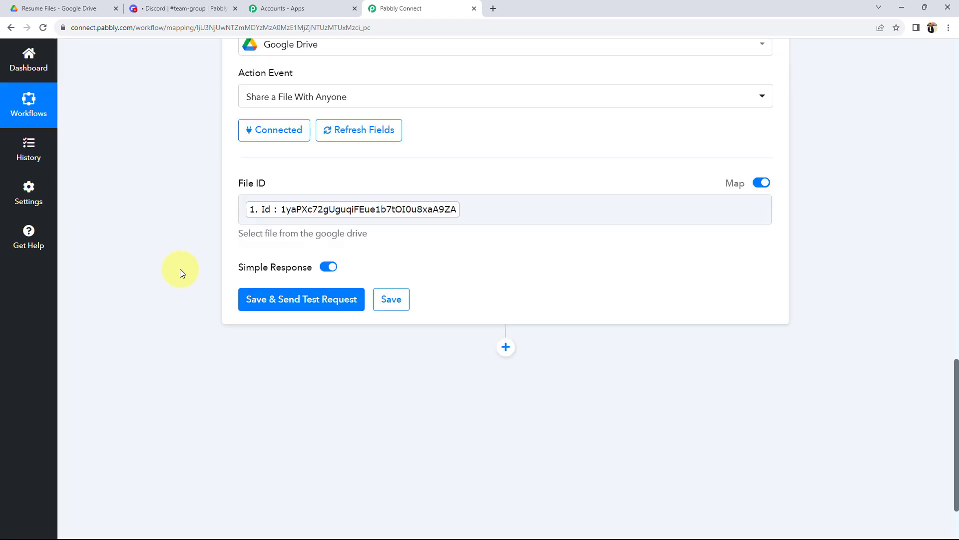
Check the resume in the Resume Files folder of Google Drive against the mapped File ID in Pabbly Connect.
left_click(60, 8)
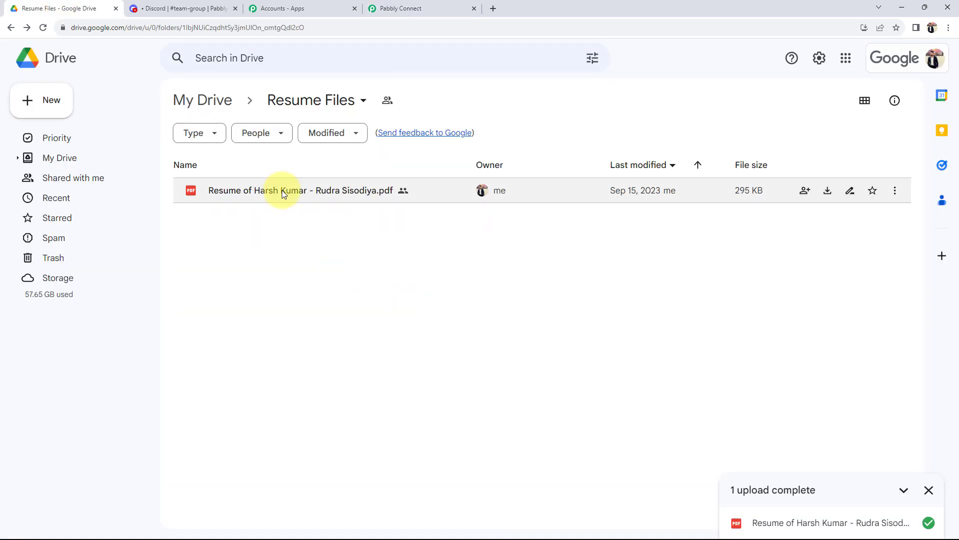
left_click(466, 4)
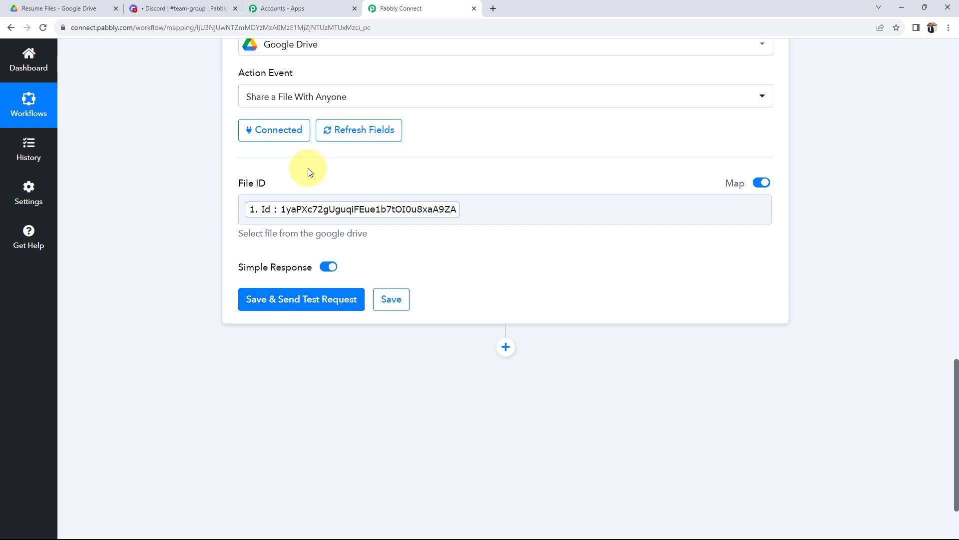
left_click(69, 9)
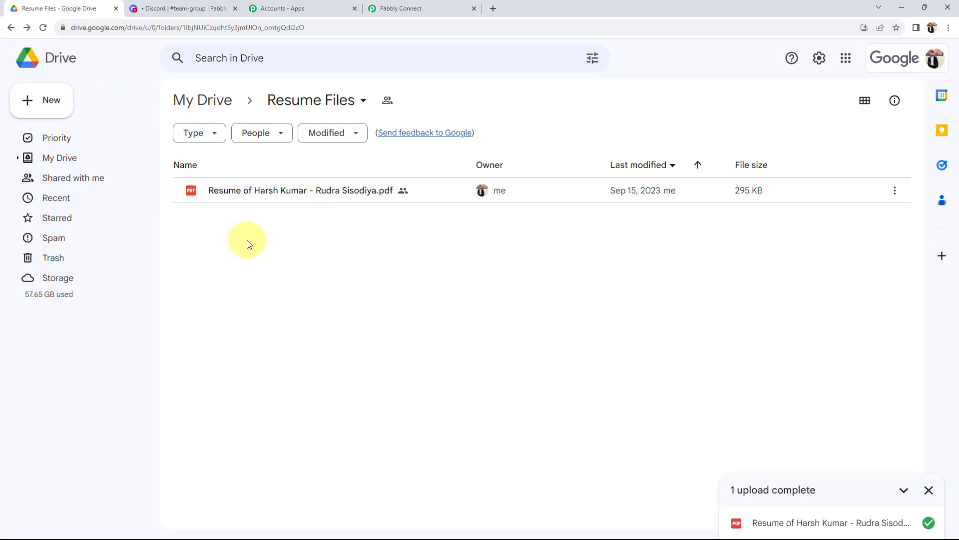
left_click(390, 9)
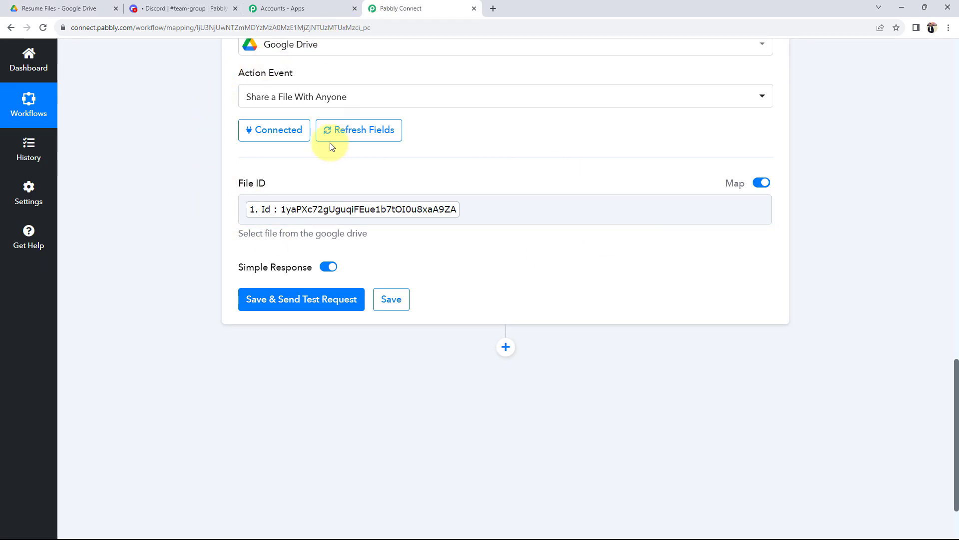
left_click(506, 207)
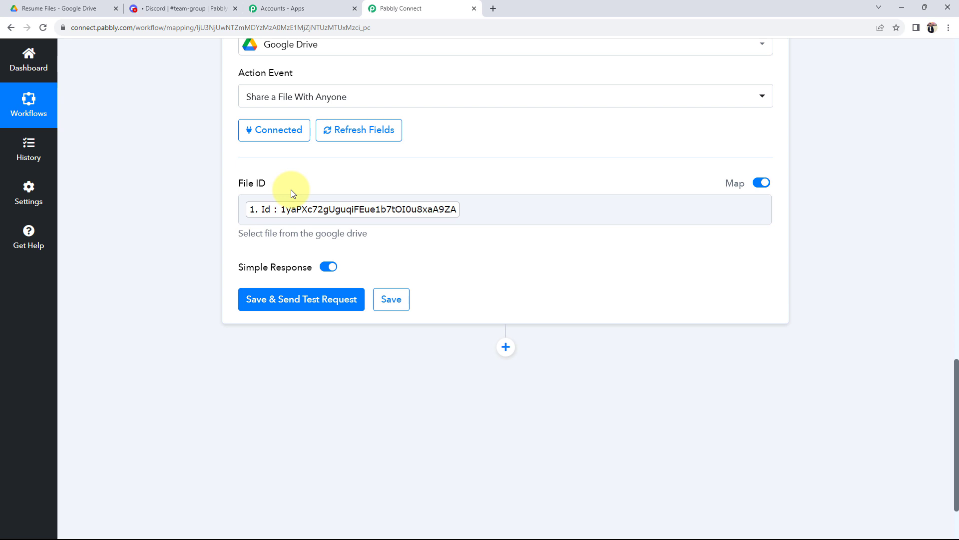
Add a Discord action after the Google Drive action with the event Send Channel Message (HTML) and connect it.
scroll(291, 190, "up", 3)
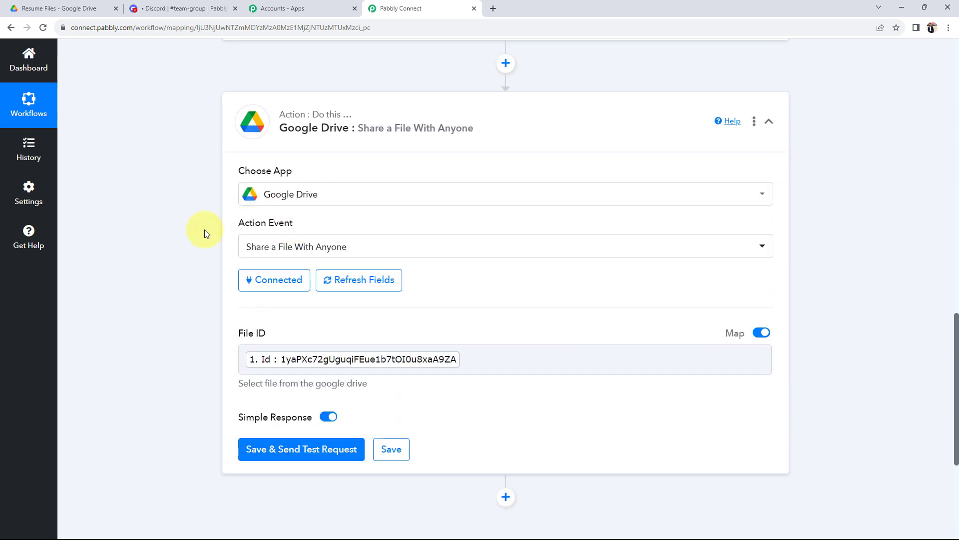
scroll(205, 229, "down", 3)
left_click(507, 349)
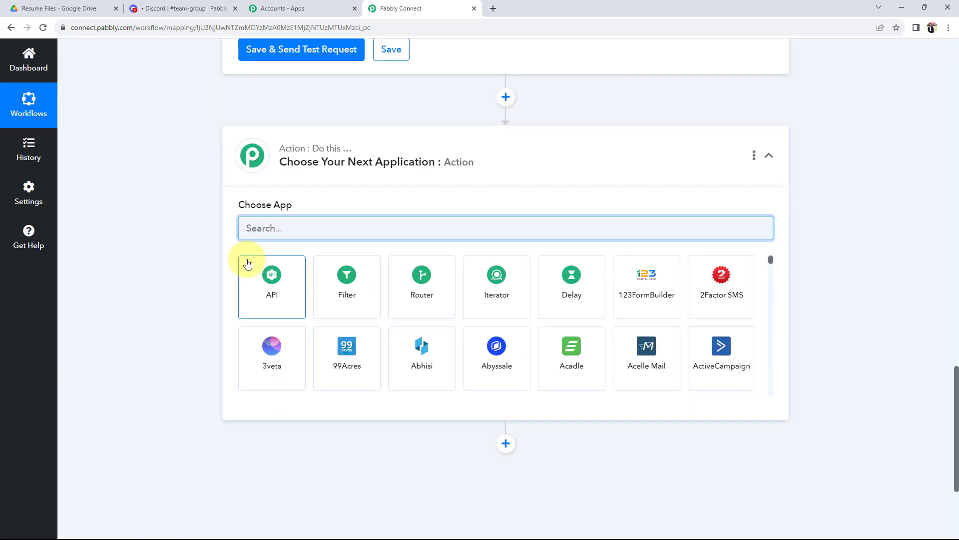
type("dis")
left_click(242, 293)
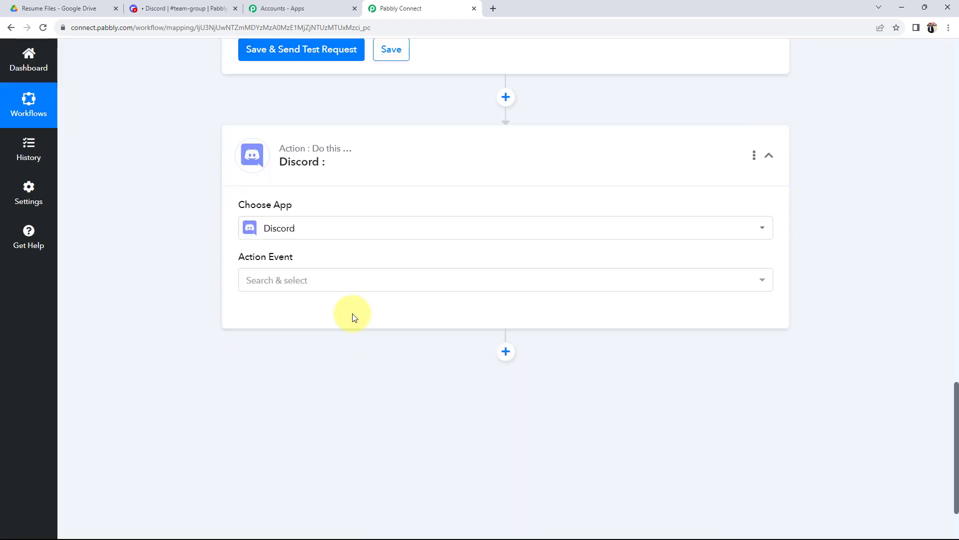
left_click(257, 275)
left_click(257, 338)
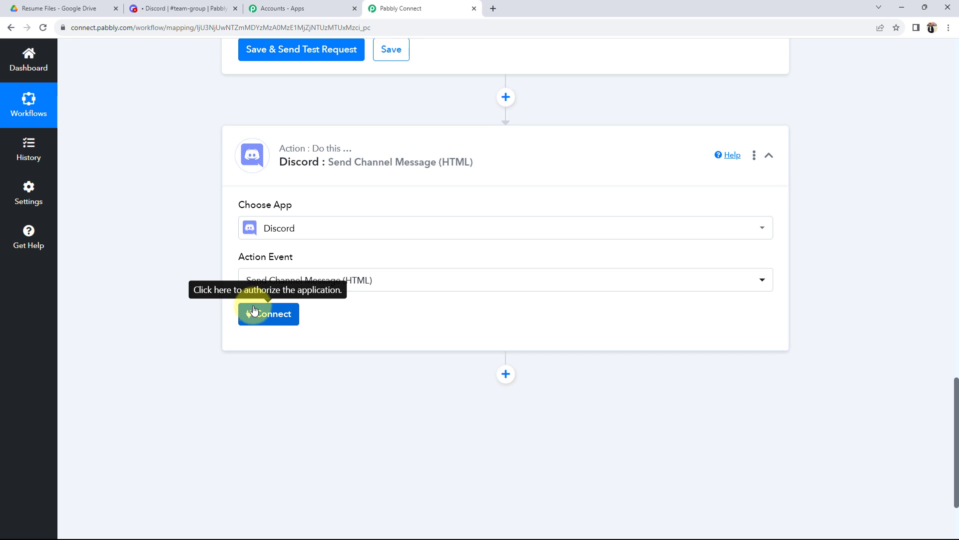
left_click(255, 310)
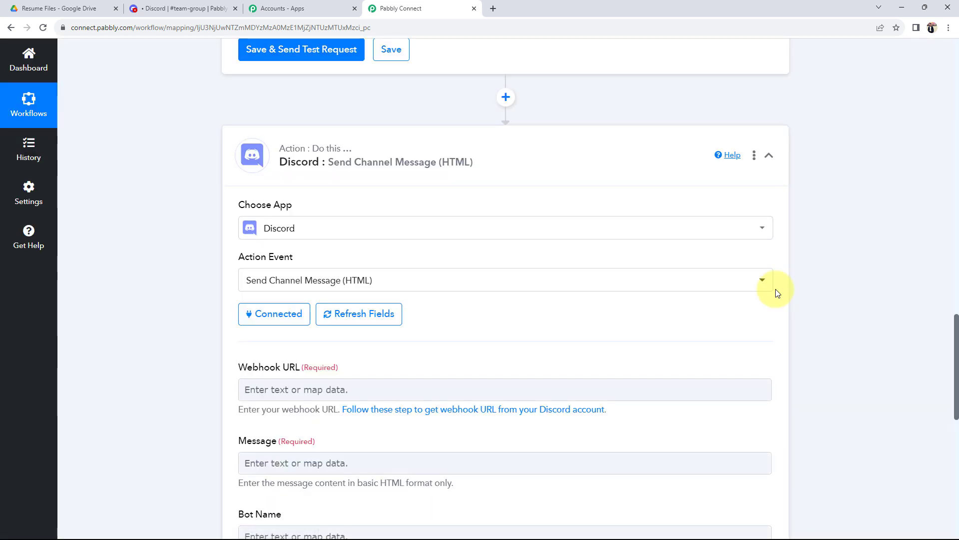
Find the required Webhook URL field, switch to Discord, and expand the second Captain Hook webhook in the #team-group channel's integrations.
scroll(315, 400, "down", 2)
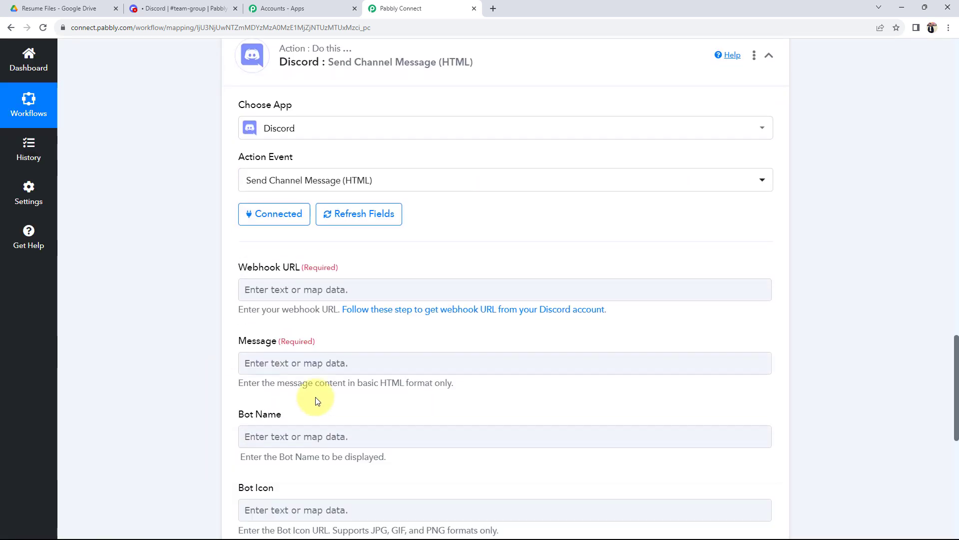
scroll(170, 306, "down", 1)
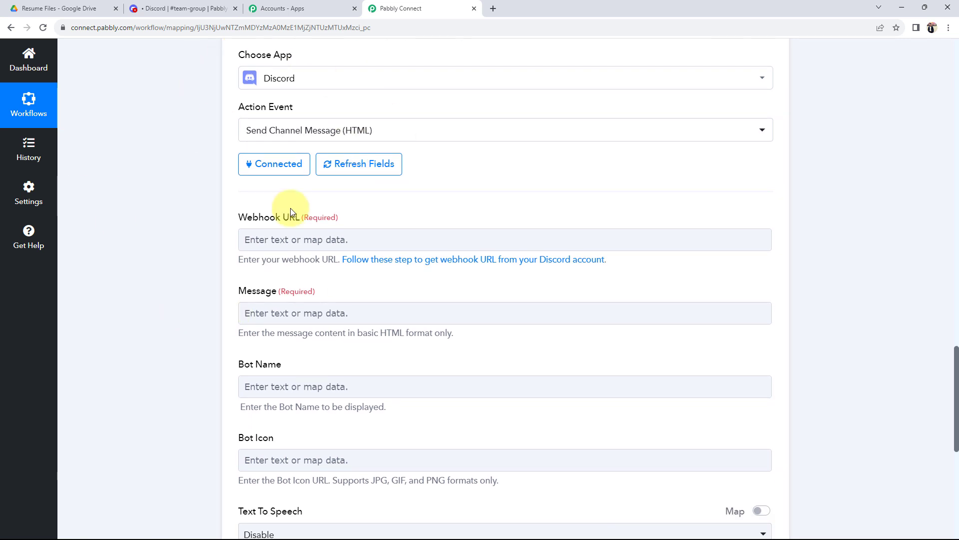
left_click_drag(239, 219, 306, 220)
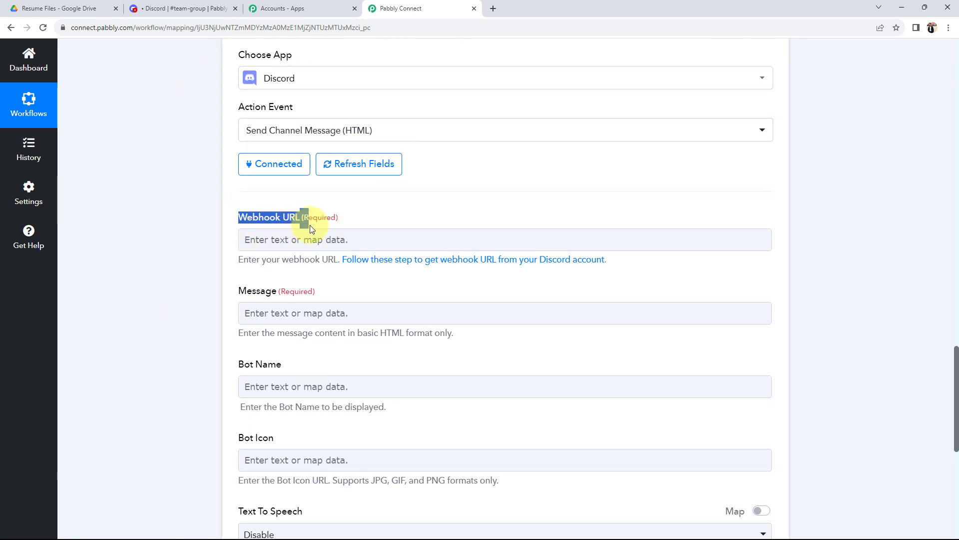
left_click(203, 235)
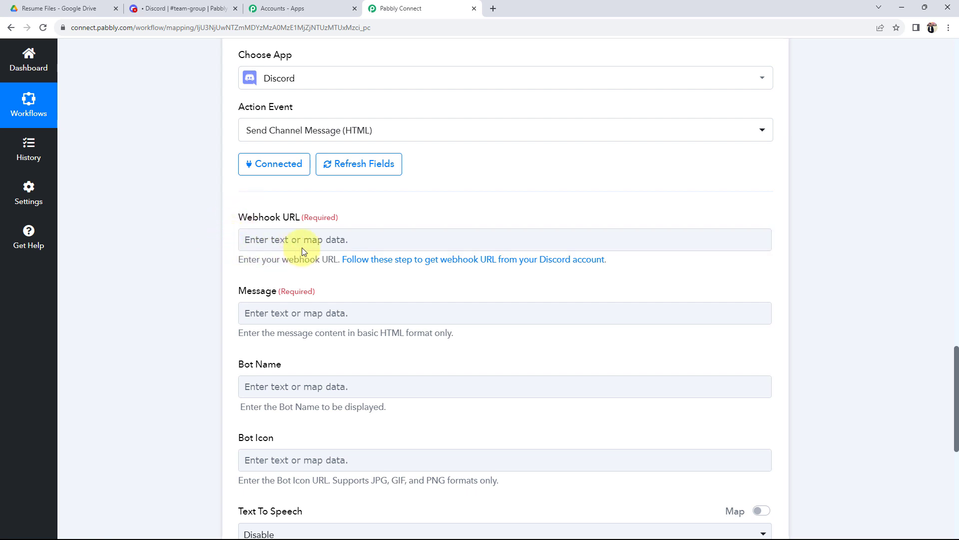
left_click(174, 5)
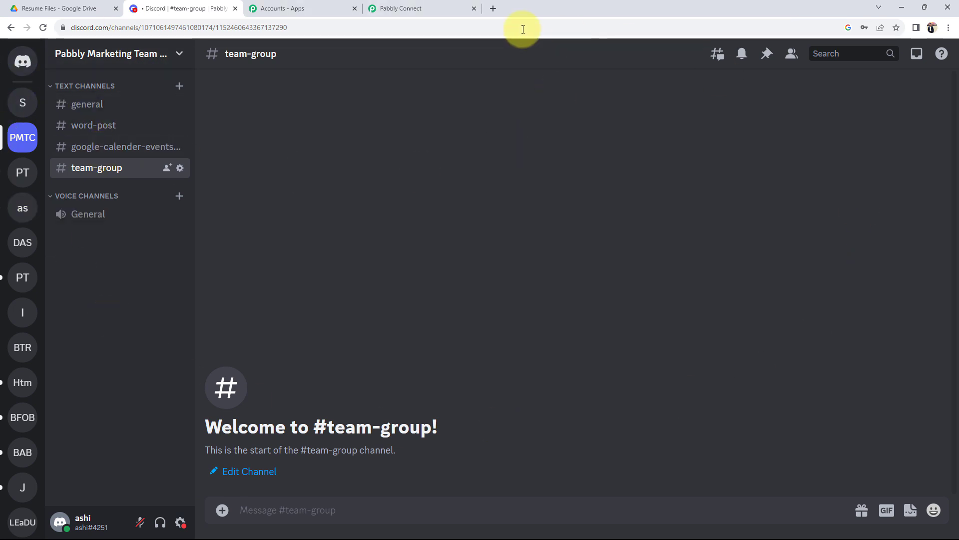
left_click(180, 168)
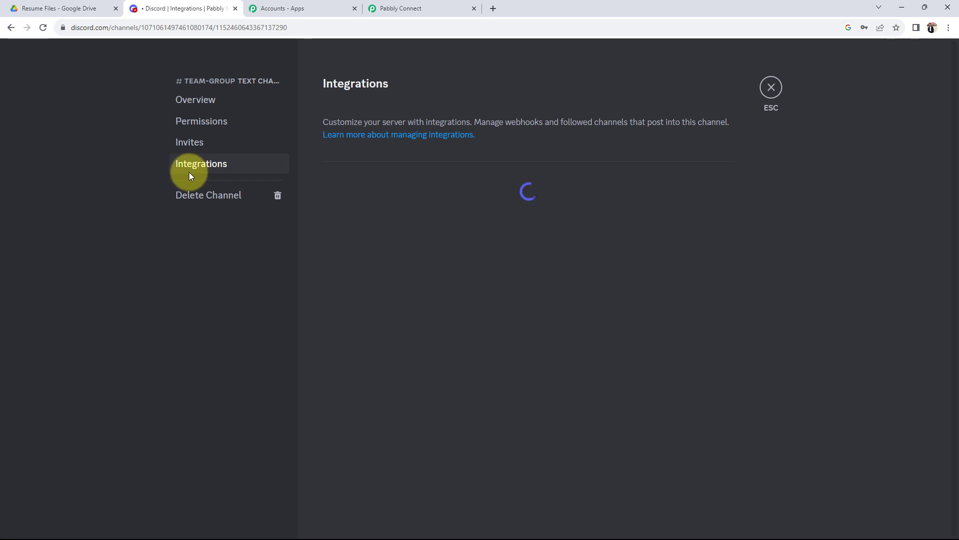
left_click(408, 205)
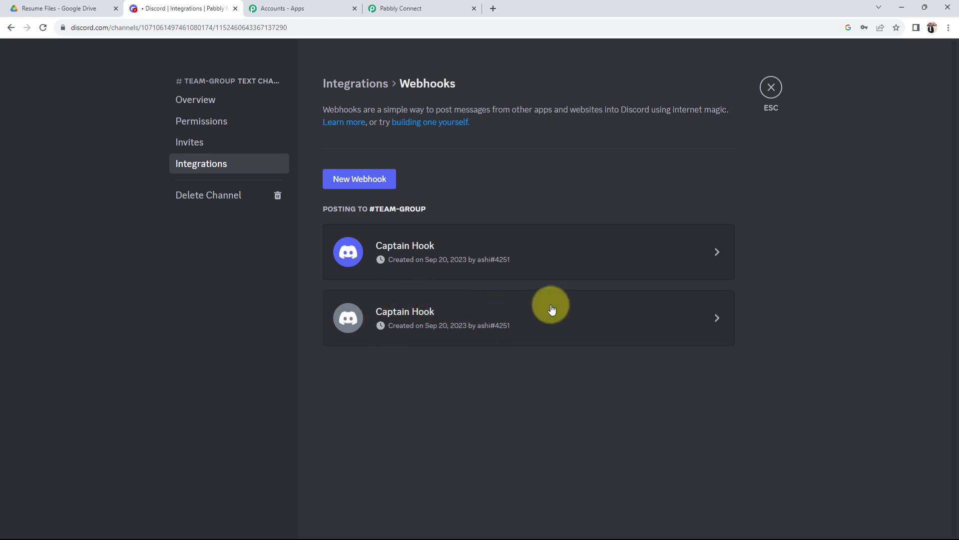
left_click(463, 316)
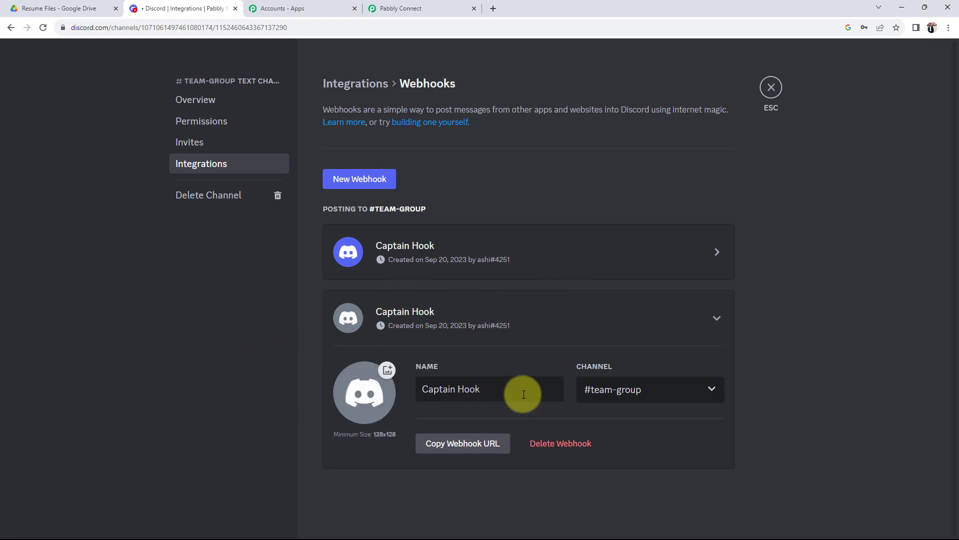
Rename the expanded #team-group webhook as Google Drive integration and save the change.
left_click_drag(520, 392, 296, 407)
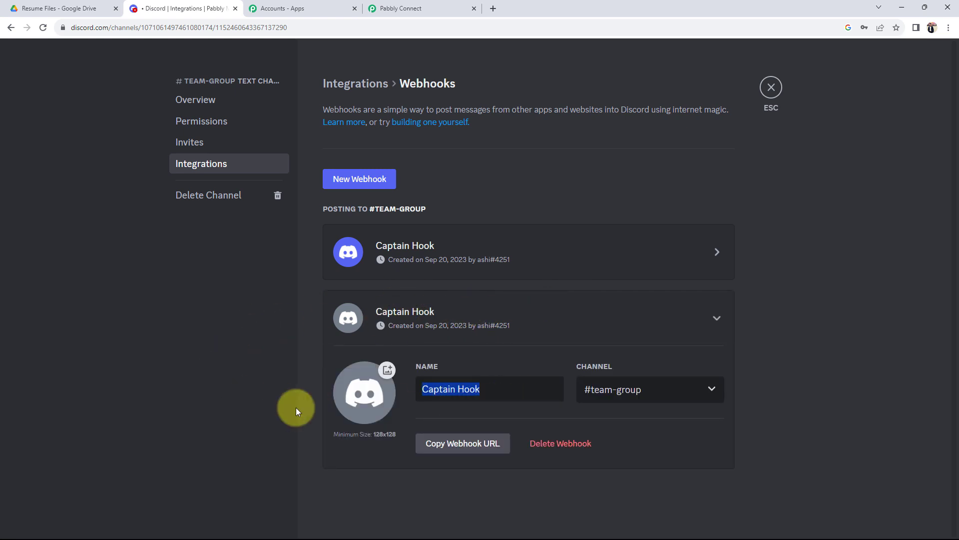
type("Google Drive integration")
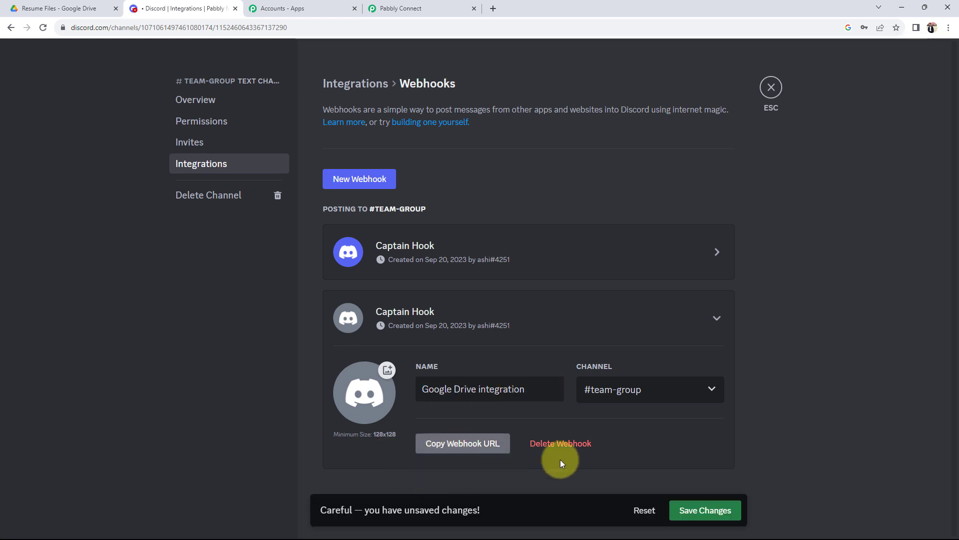
left_click(699, 510)
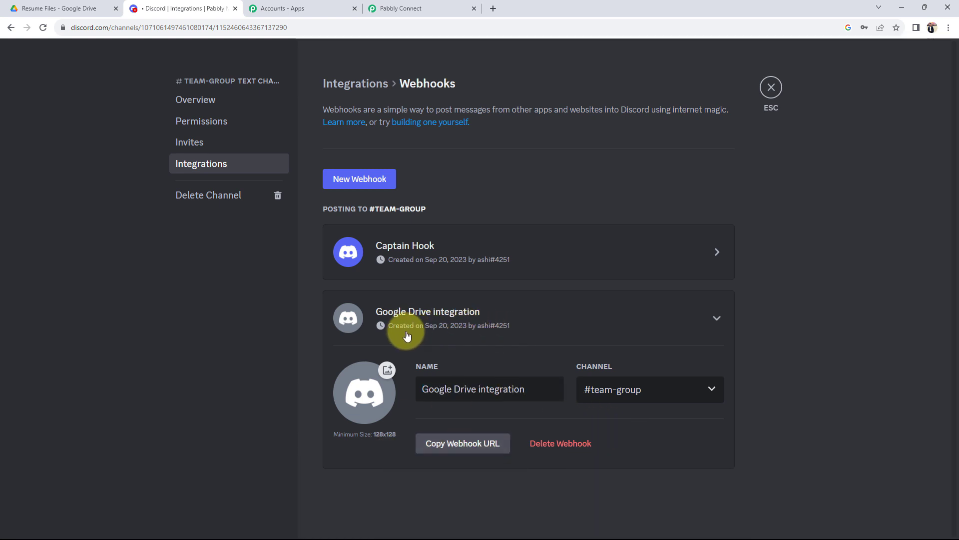
Copy the Google Drive integration webhook's URL and paste it into the Webhook URL field of the Discord action in Pabbly Connect.
left_click(424, 448)
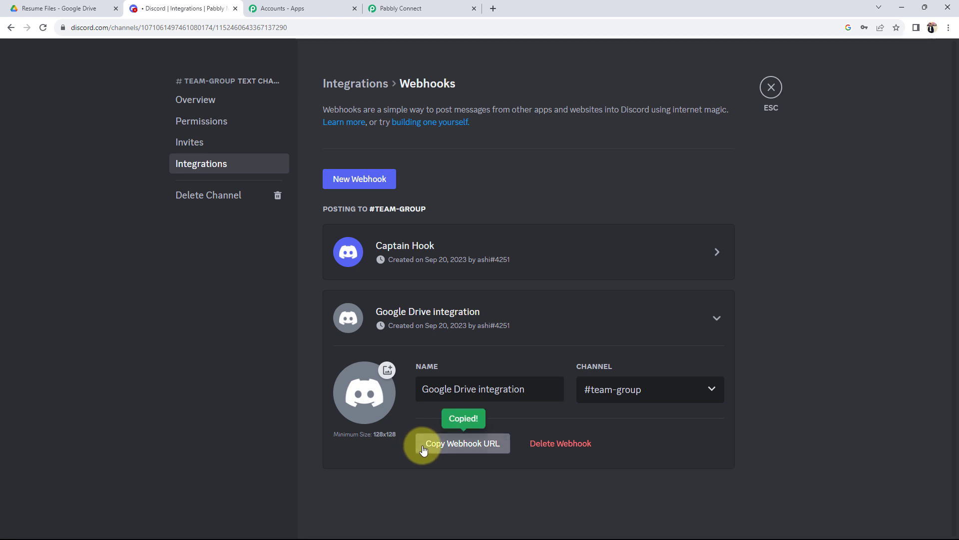
left_click(410, 8)
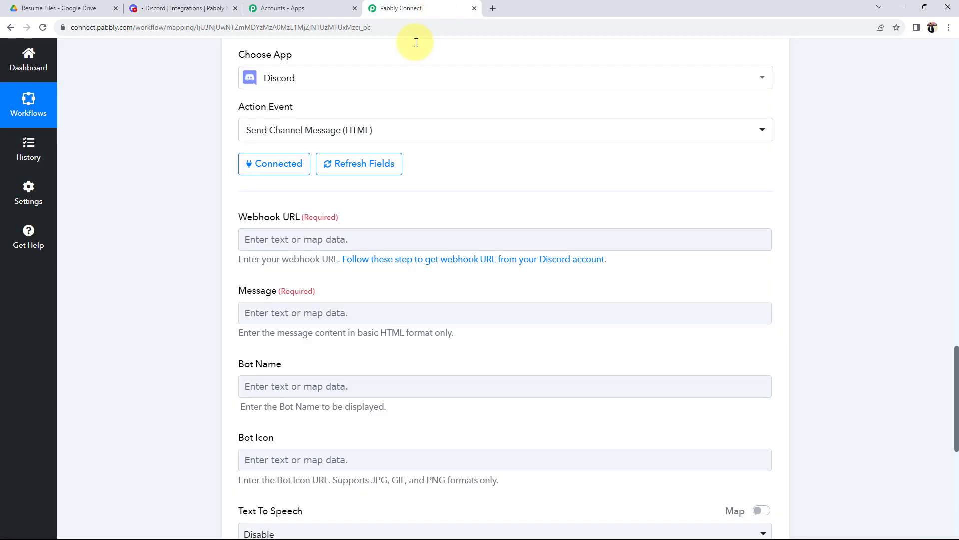
left_click(298, 240)
key("ctrl+v")
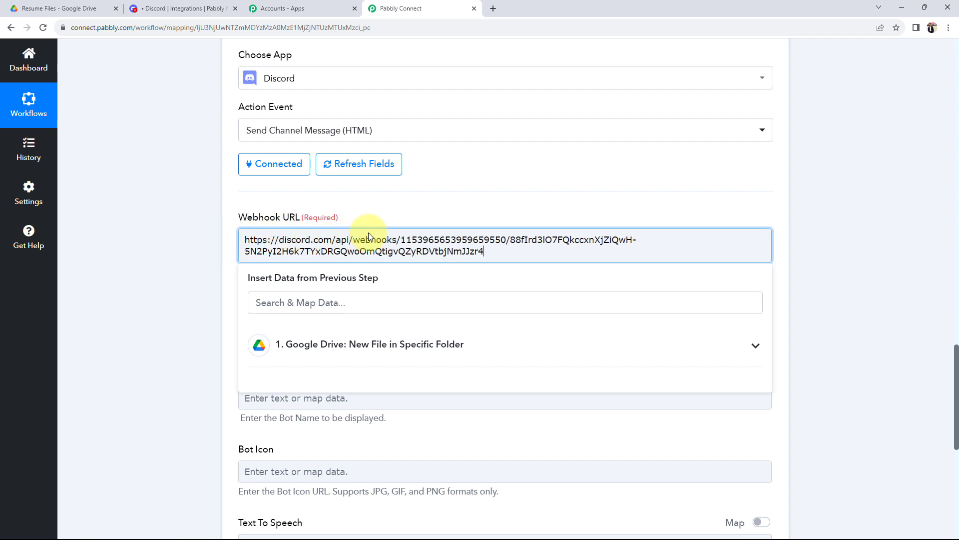
Close the #team-group channel settings in Discord and review the pasted Webhook URL in Pabbly Connect.
left_click(182, 9)
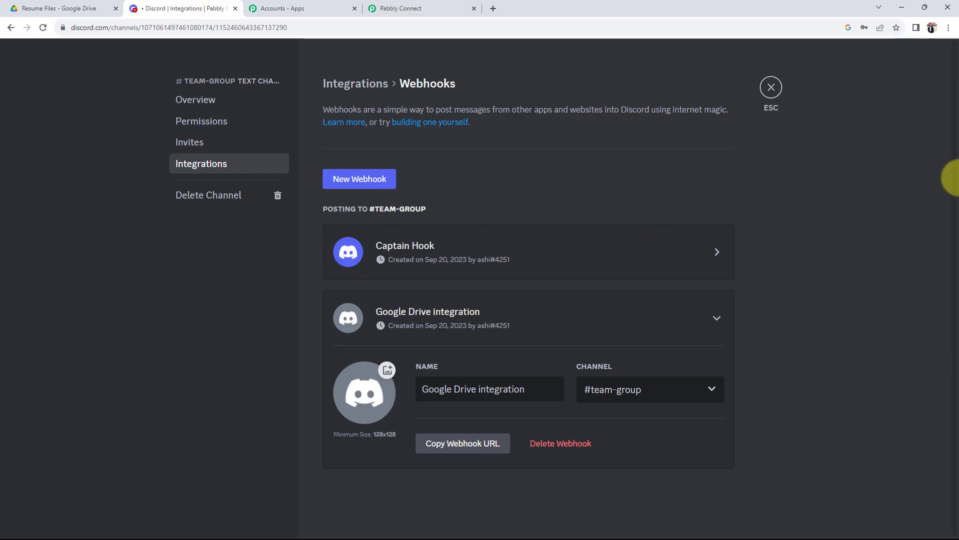
left_click(785, 87)
left_click(405, 6)
left_click(358, 245)
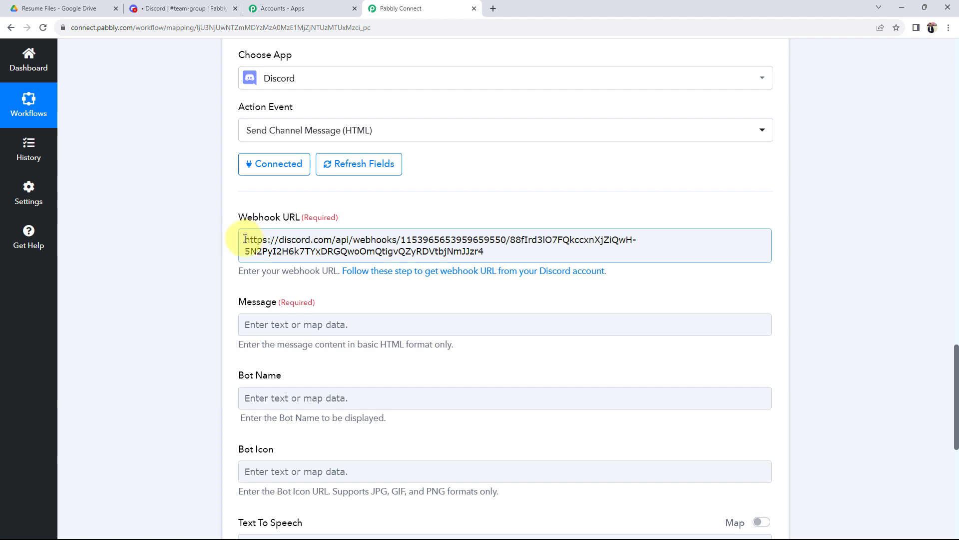
left_click_drag(245, 239, 499, 256)
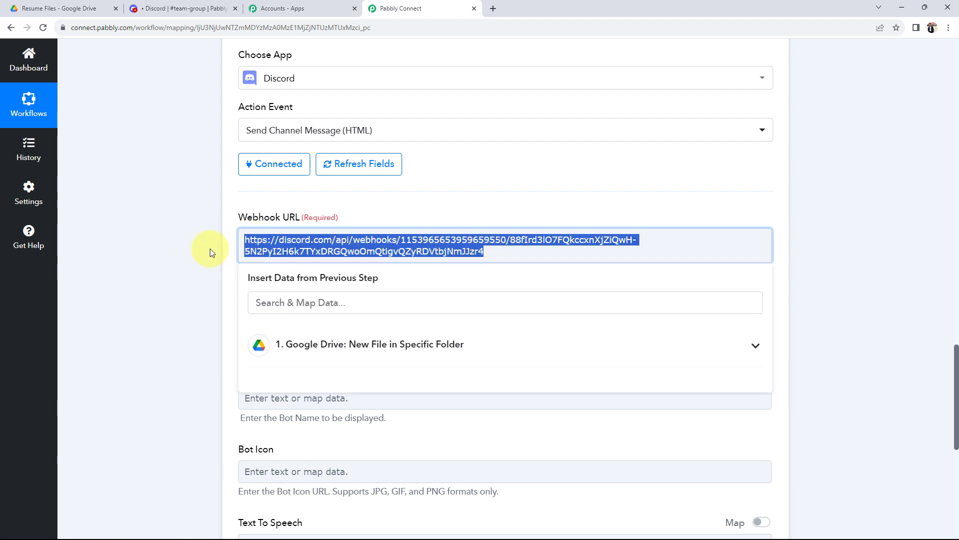
left_click(210, 252)
Fill the Discord Message with "Hello Team Members, a new file is uploaded on google drive.", blank "File Name :-" and "File Link :-" lines, and "Regards.".
left_click(259, 322)
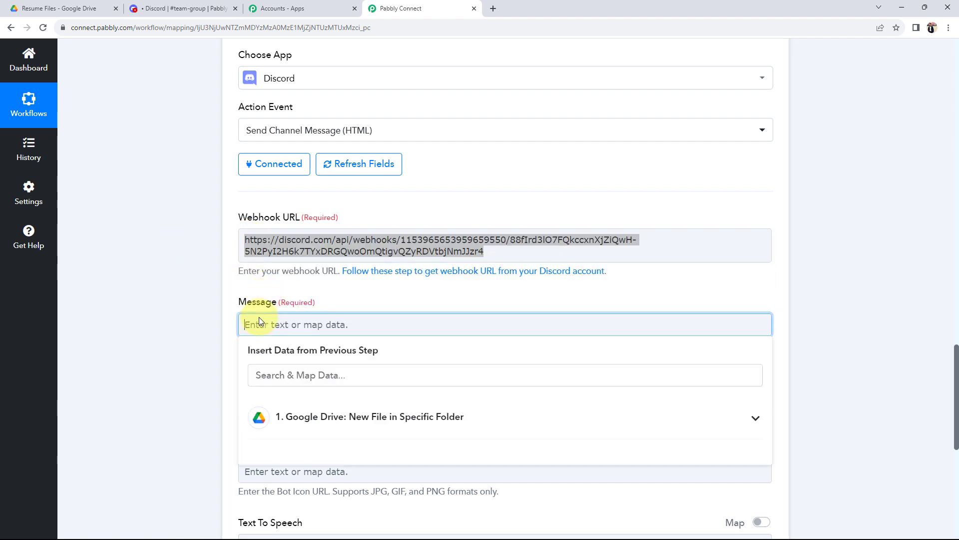
scroll(153, 307, "down", 2)
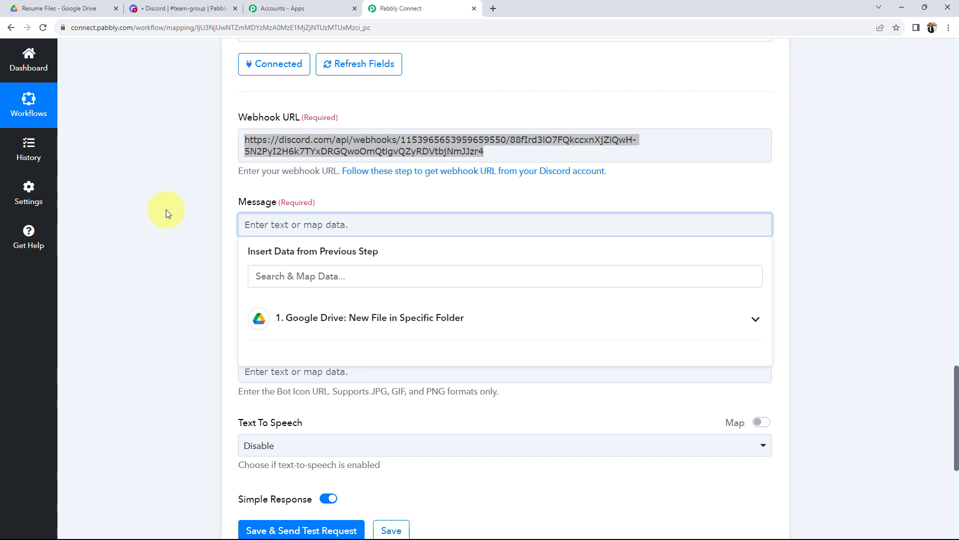
key("ctrl+v")
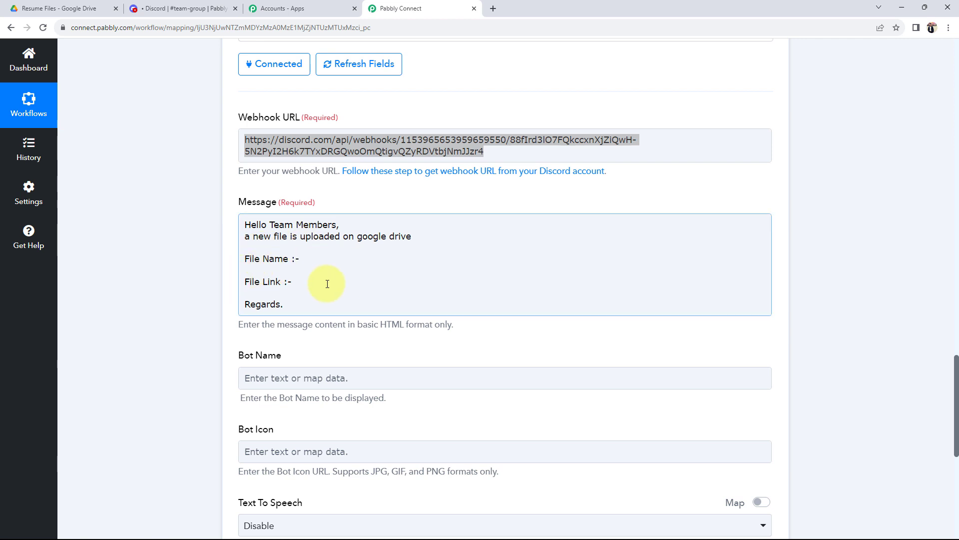
type(".")
scroll(311, 248, "down", 1)
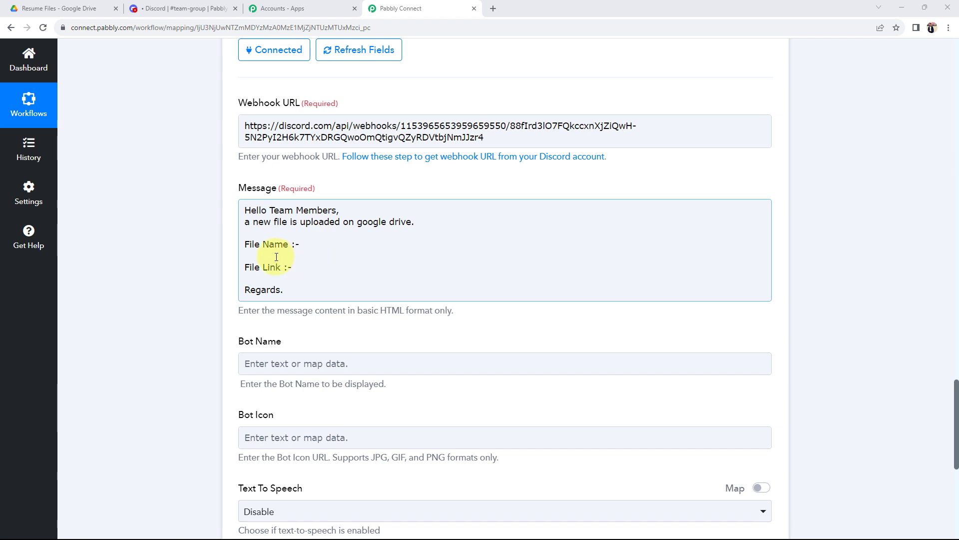
Map the Title value from the New File in Specific Folder step after "File Name :-" in the Discord message.
left_click(315, 245)
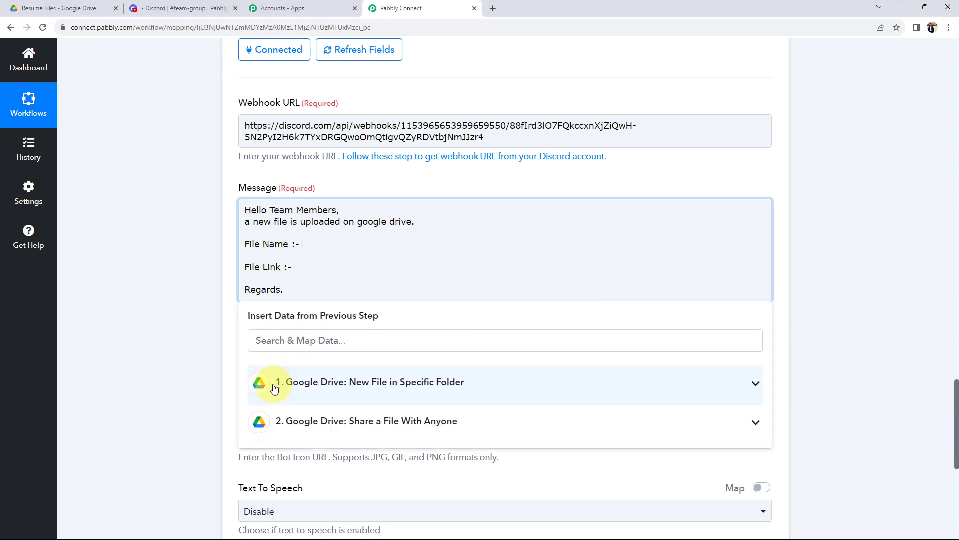
left_click(352, 378)
left_click(306, 341)
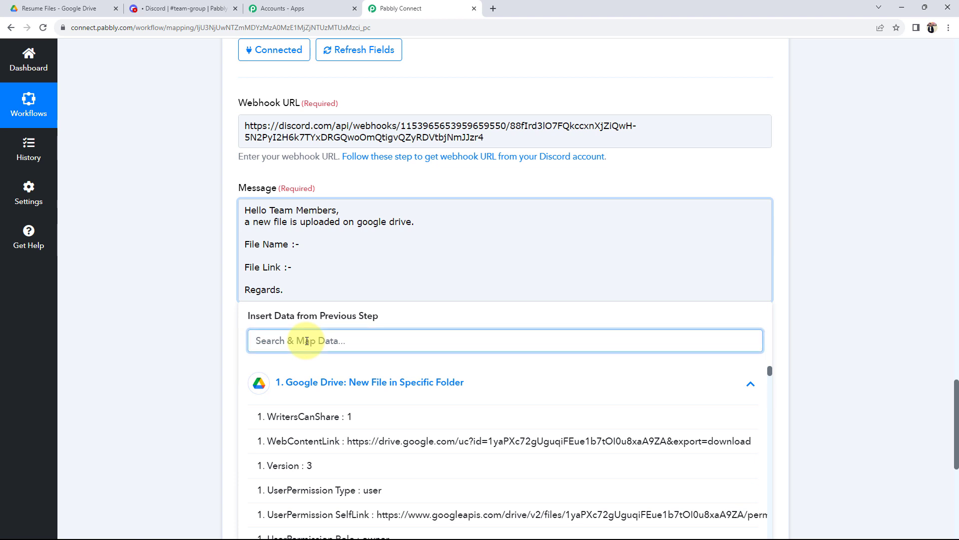
type("harsh")
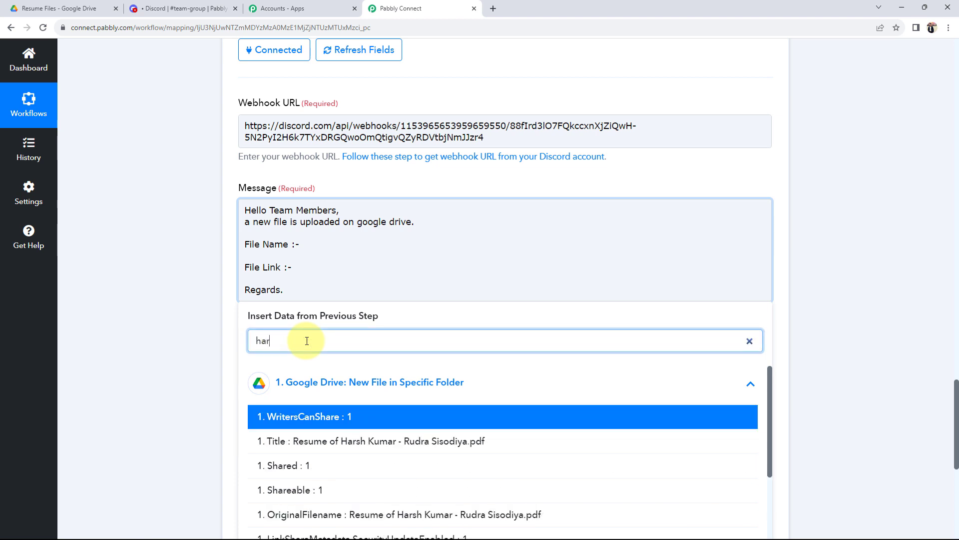
left_click(363, 421)
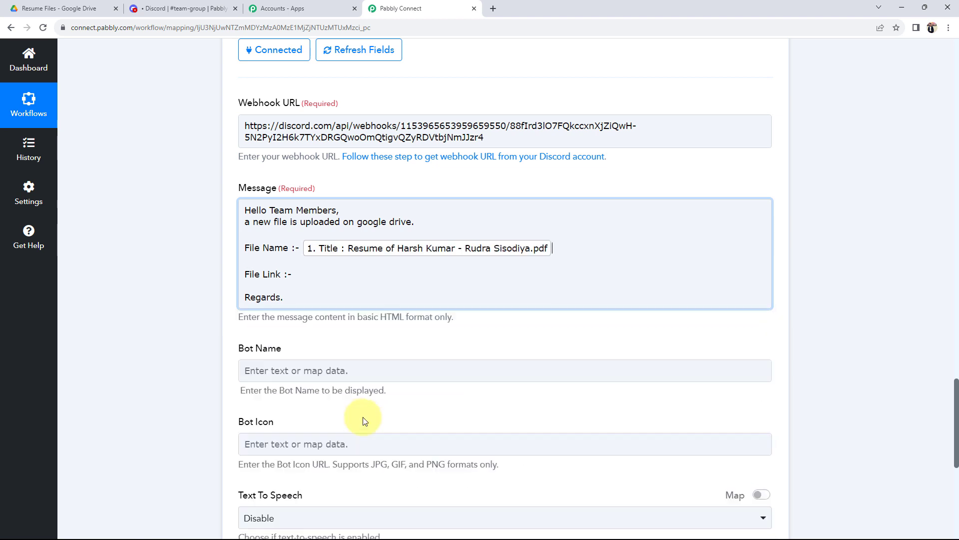
left_click(138, 277)
Examine the Res2 WebViewLink value in the Share a File With Anyone response as the source for the file link.
left_click(335, 268)
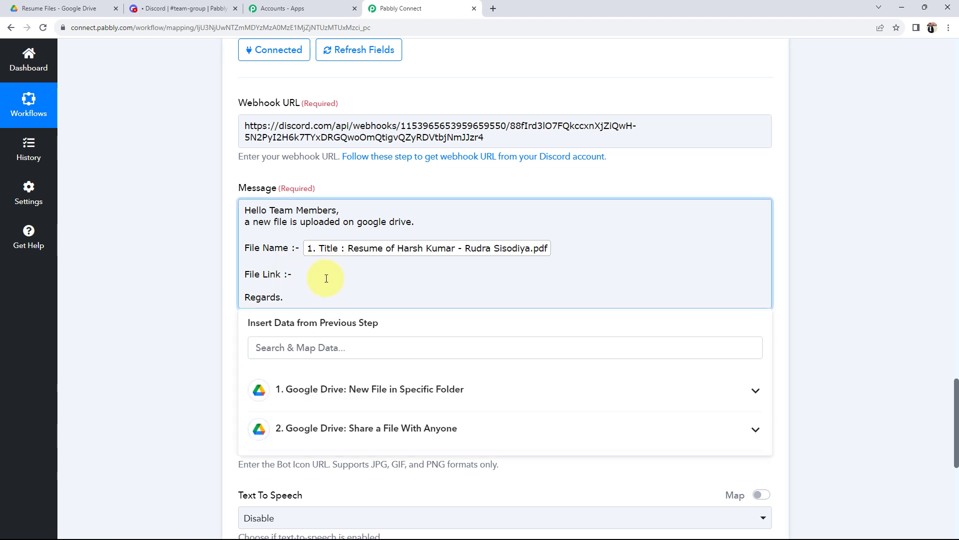
scroll(185, 248, "up", 7)
scroll(185, 247, "up", 3)
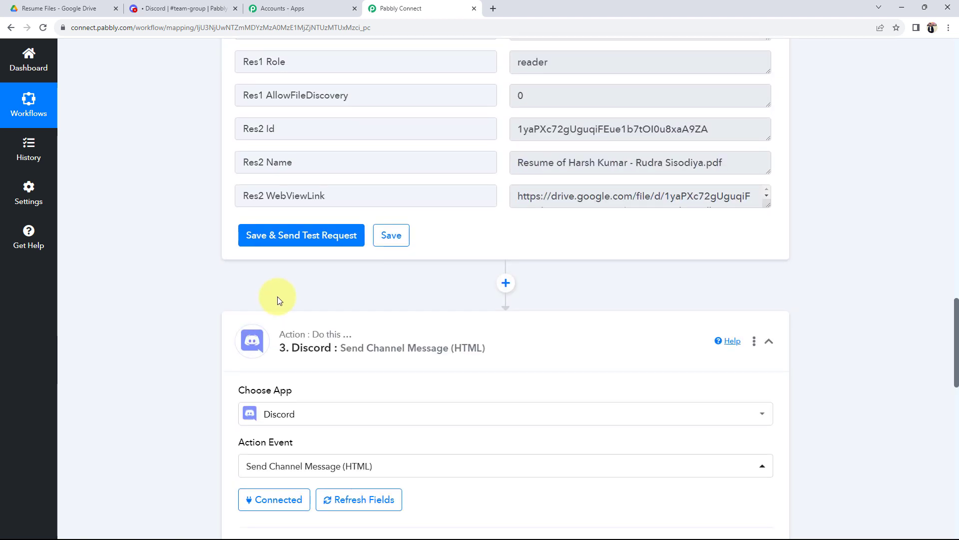
scroll(245, 156, "up", 2)
scroll(245, 156, "up", 2)
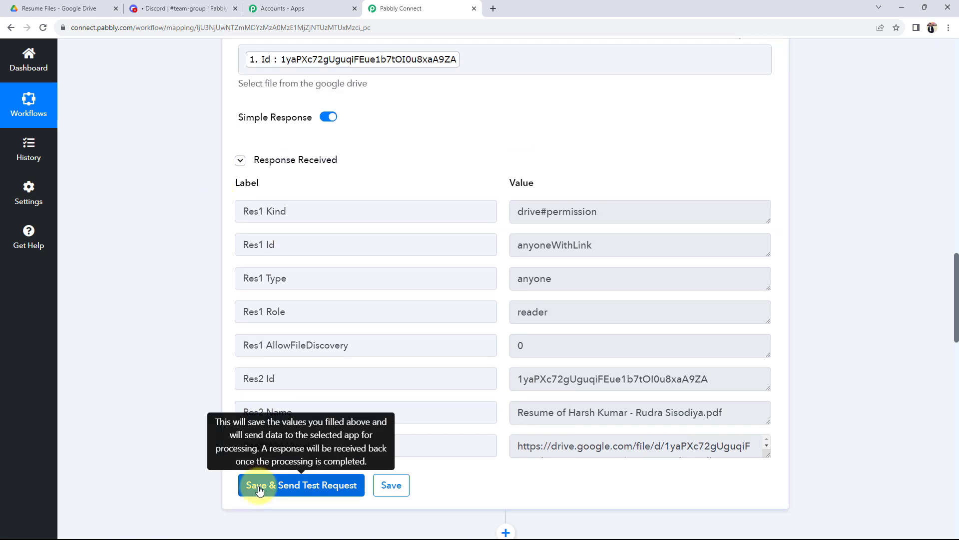
scroll(434, 414, "down", 1)
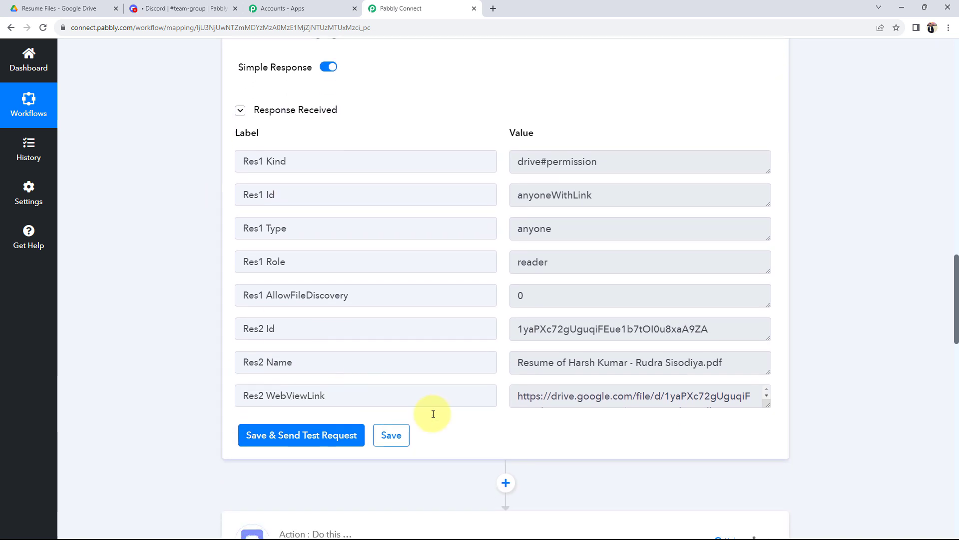
left_click_drag(514, 403, 782, 414)
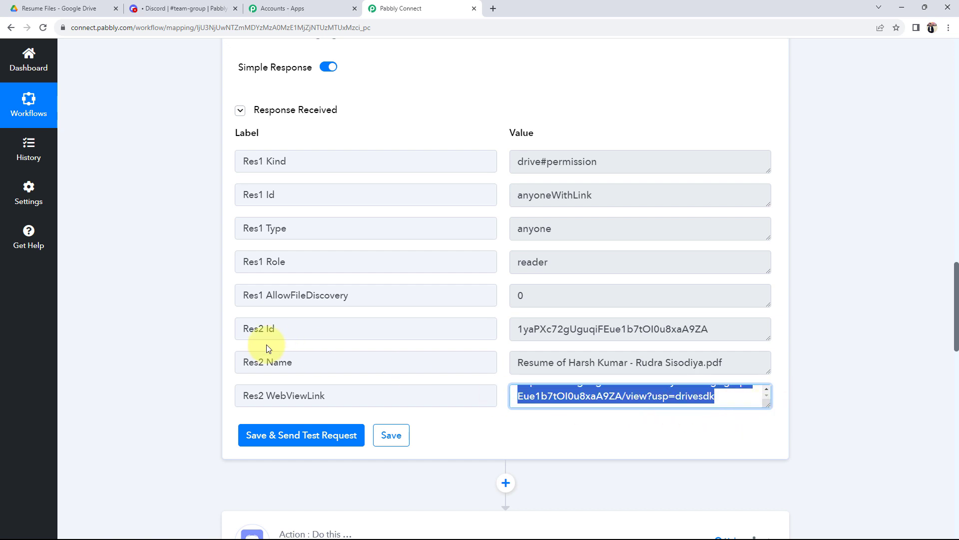
left_click(141, 331)
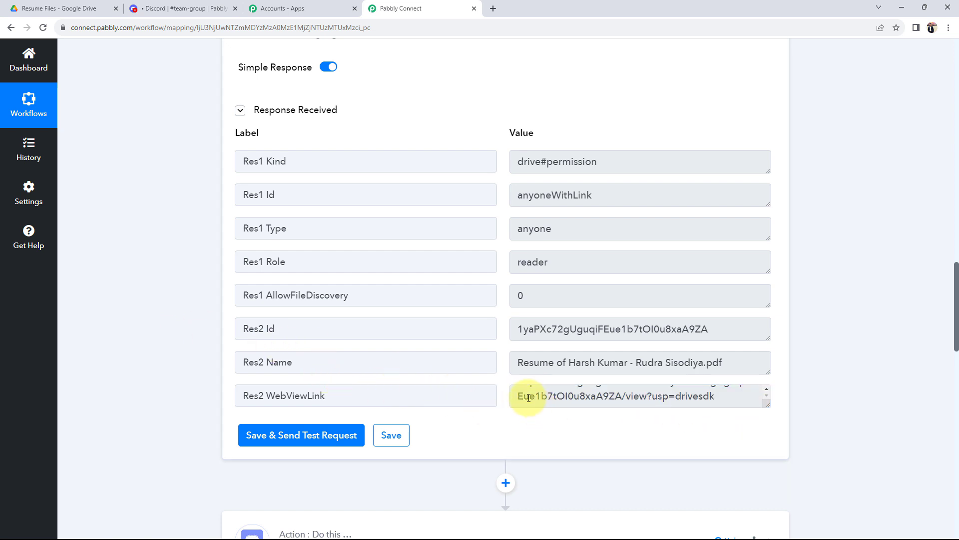
left_click_drag(518, 396, 719, 397)
scroll(137, 388, "down", 10)
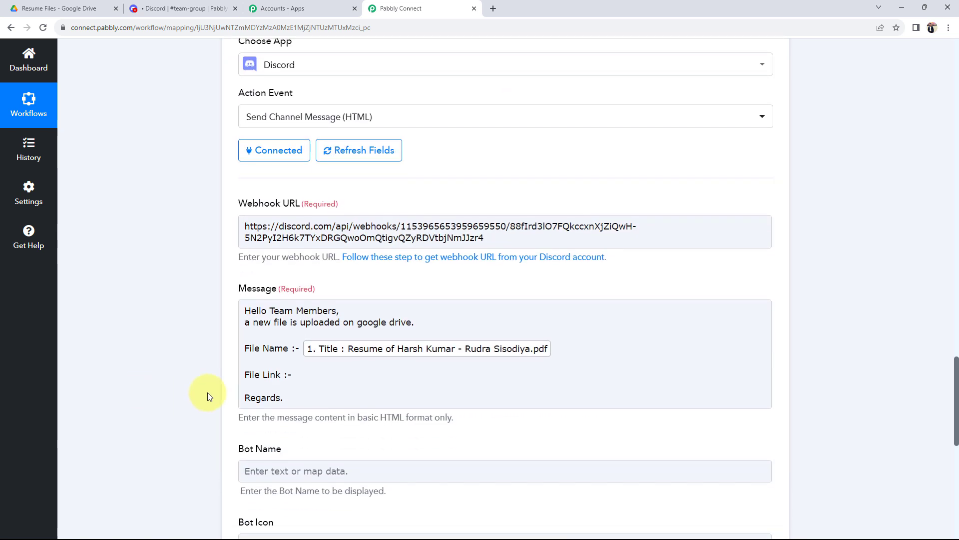
Map Res2 WebViewLink from the Share a File With Anyone step after "File Link :-" in the Discord message.
left_click(332, 382)
scroll(289, 415, "down", 2)
left_click(265, 442)
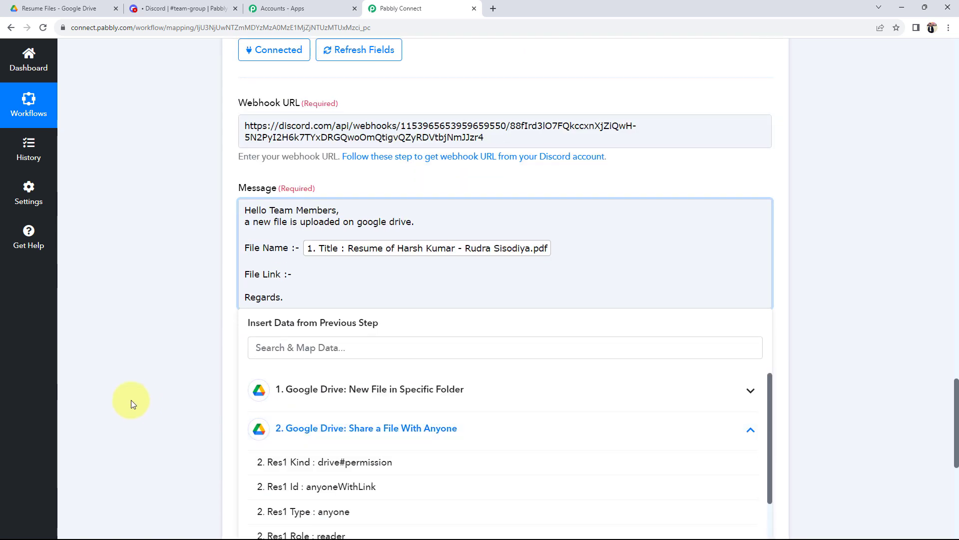
scroll(133, 400, "down", 3)
left_click(329, 488)
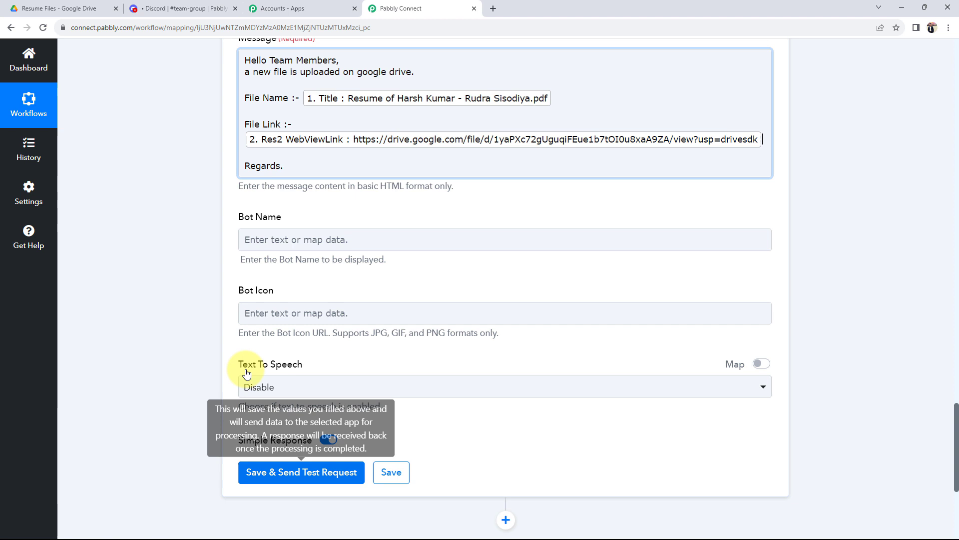
left_click(178, 274)
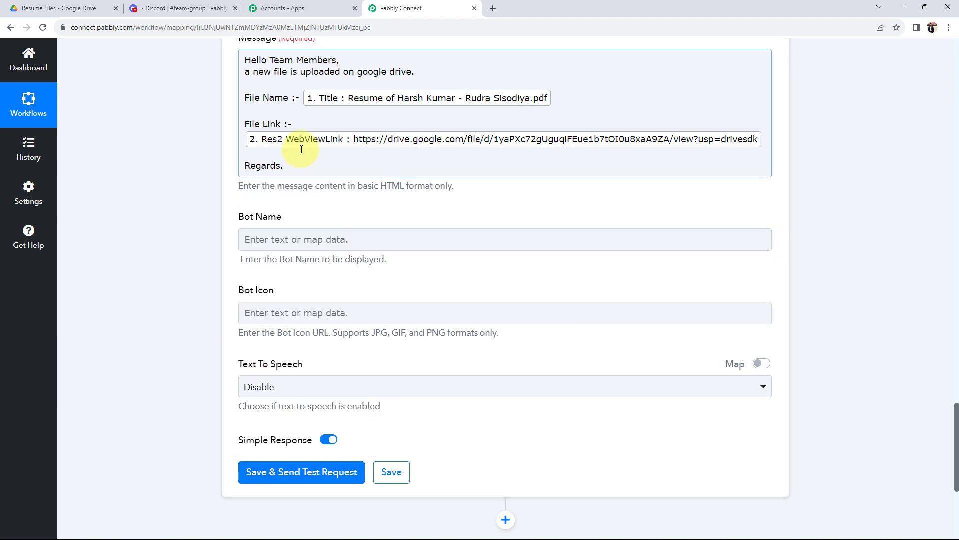
Set the Discord action's Bot Name to Test.
left_click(269, 241)
type("T")
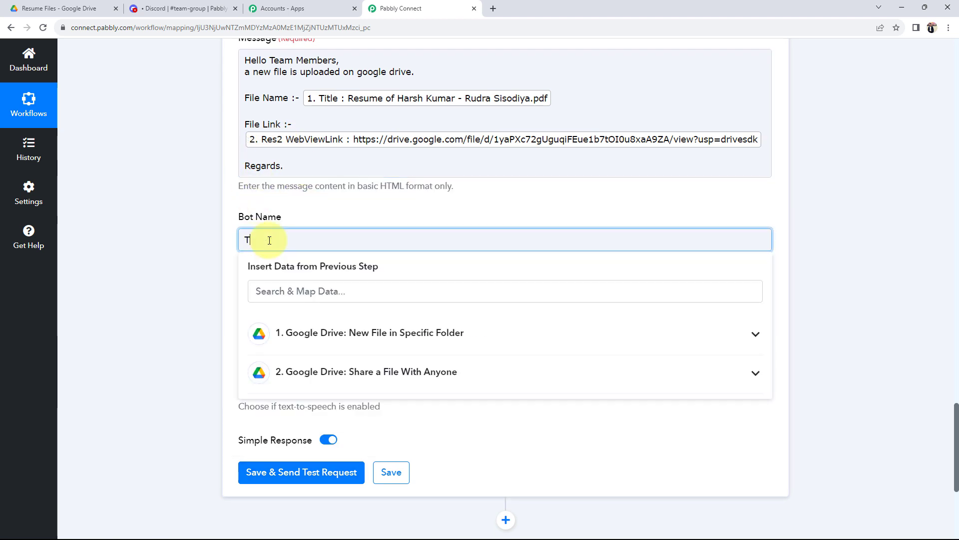
type("est")
left_click(86, 454)
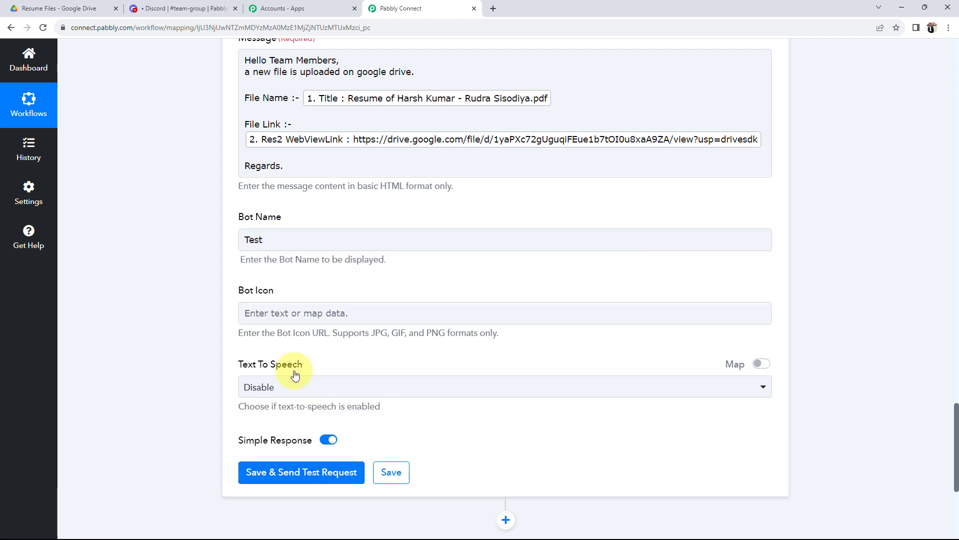
Review the mapped message fields, the Resume Files folder in Google Drive, and the Share a File With Anyone step's setup.
scroll(295, 375, "up", 1)
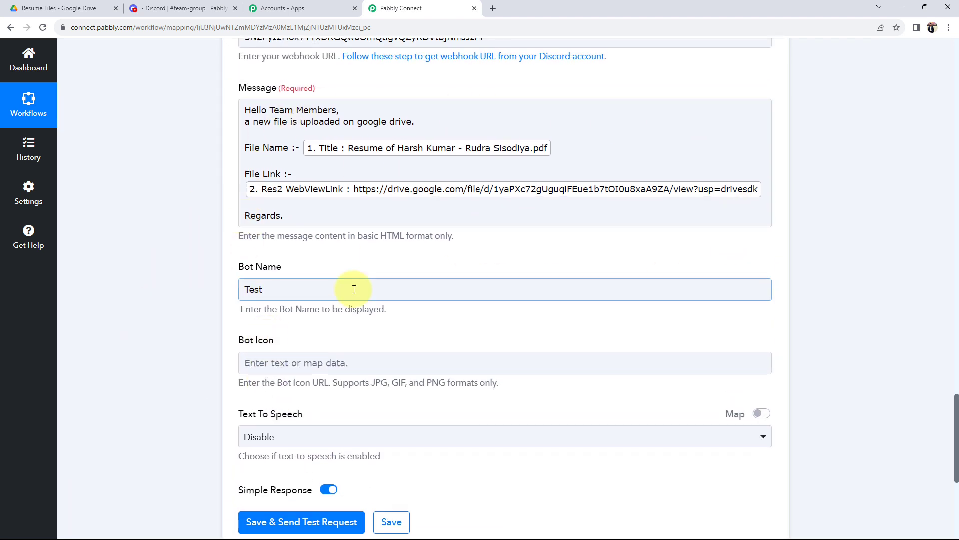
scroll(232, 304, "up", 1)
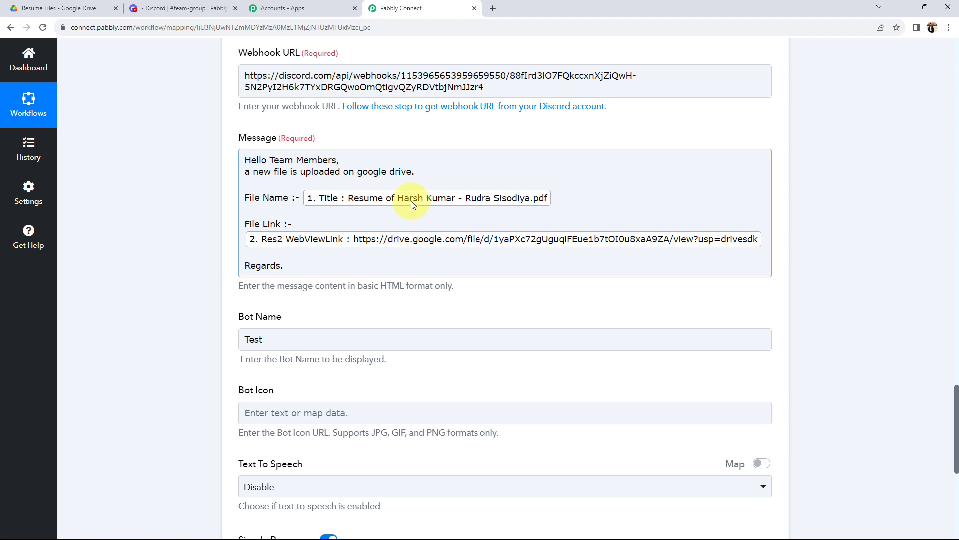
left_click(77, 10)
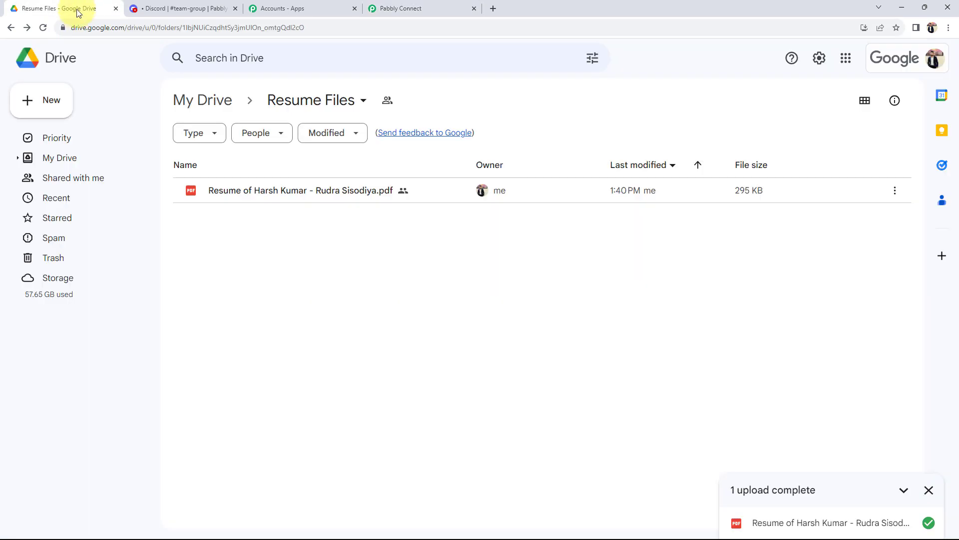
left_click(416, 6)
left_click(120, 154)
left_click(242, 239)
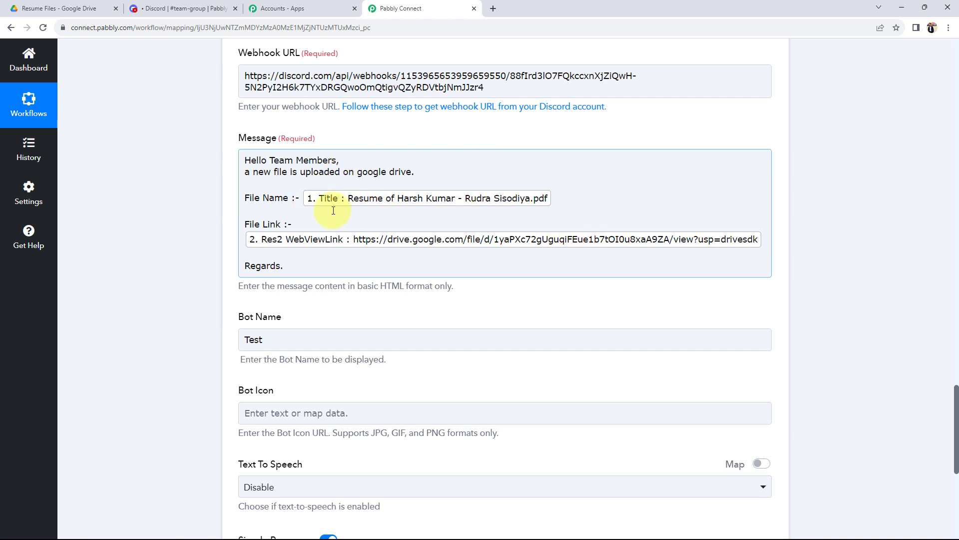
scroll(194, 202, "up", 8)
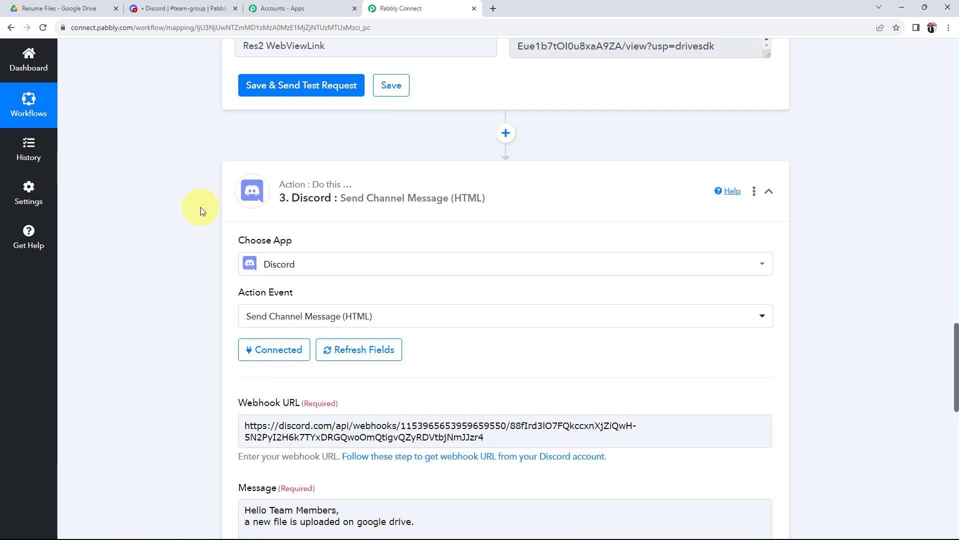
scroll(531, 96, "up", 2)
scroll(225, 167, "up", 10)
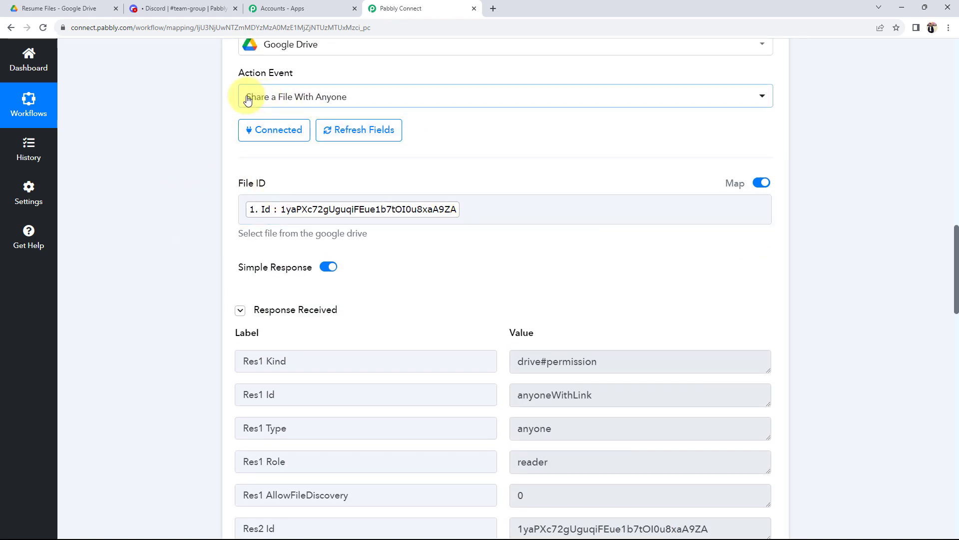
Save the Discord Send Channel Message (HTML) action and send its test request.
scroll(139, 303, "down", 13)
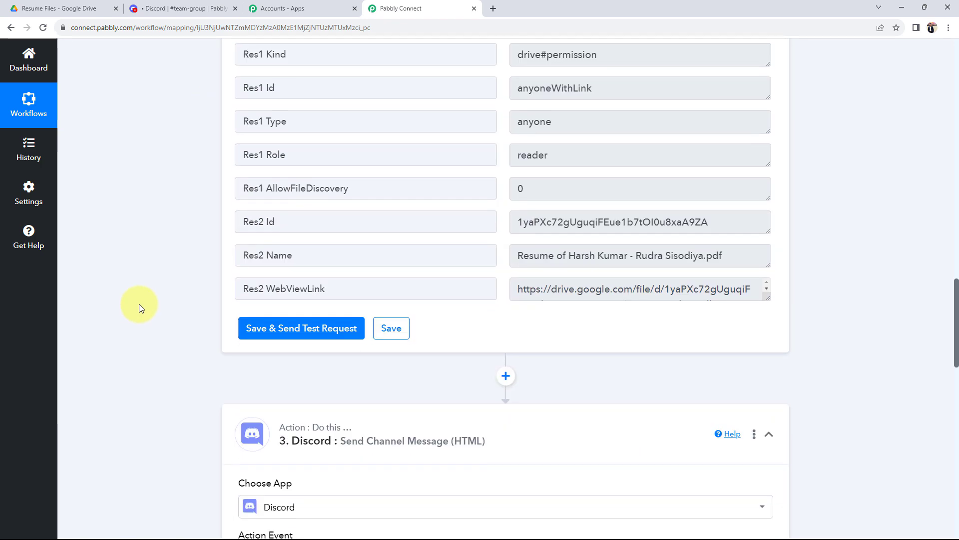
scroll(142, 298, "down", 10)
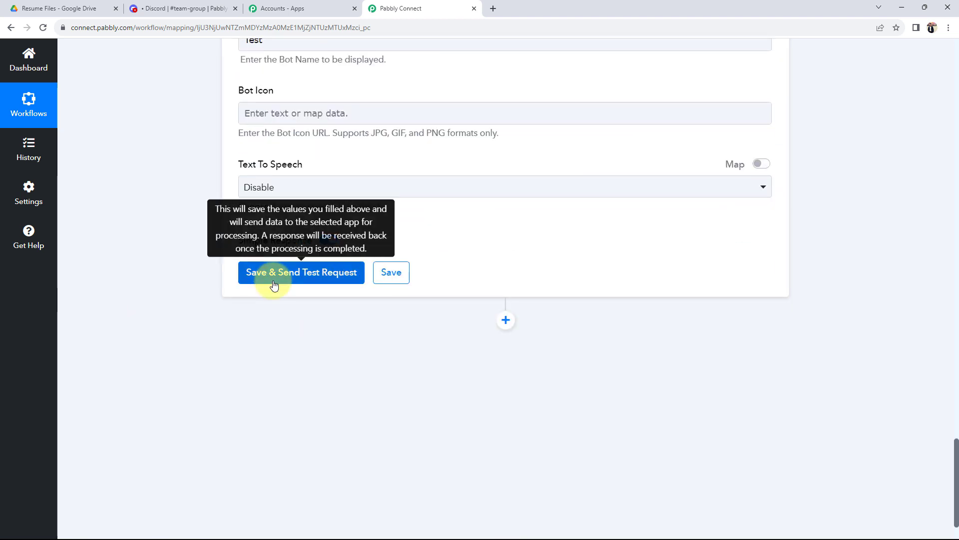
left_click(274, 280)
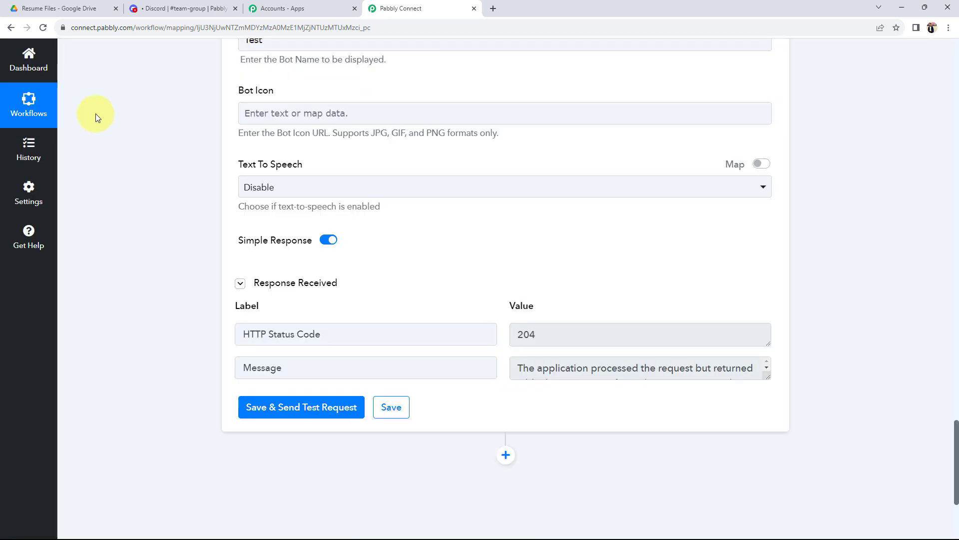
Switch to Discord, check the test message in #team-group, and open the linked resume file to look through it.
left_click(150, 8)
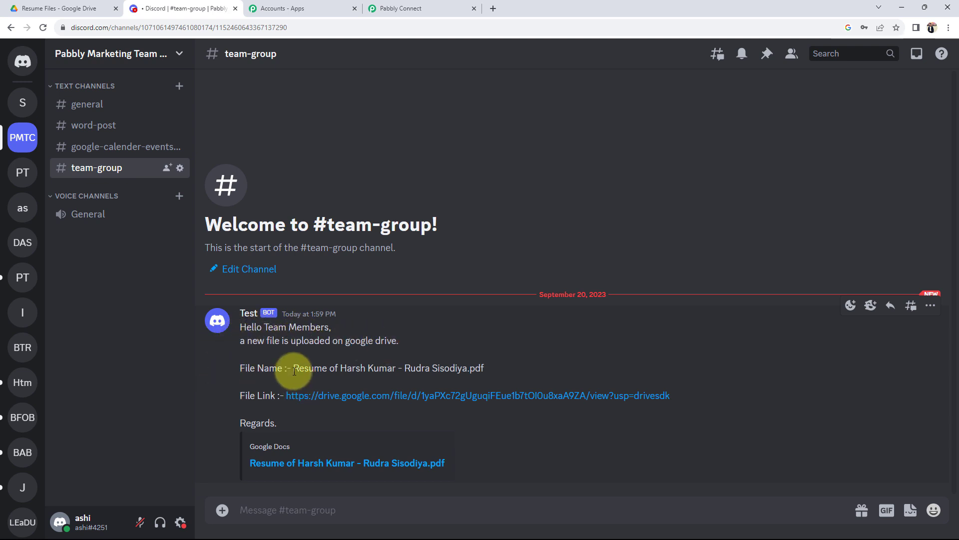
left_click_drag(293, 368, 486, 368)
left_click(305, 467)
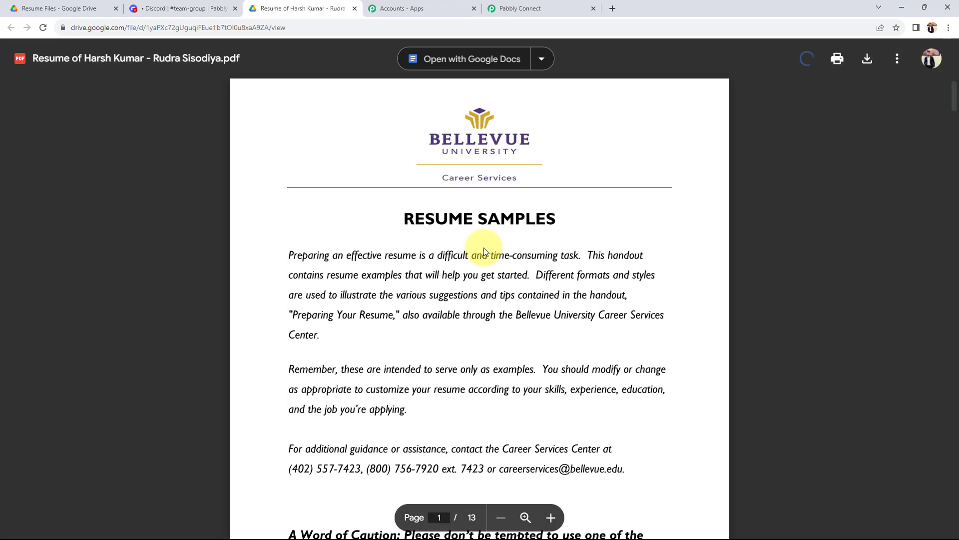
scroll(400, 285, "down", 4)
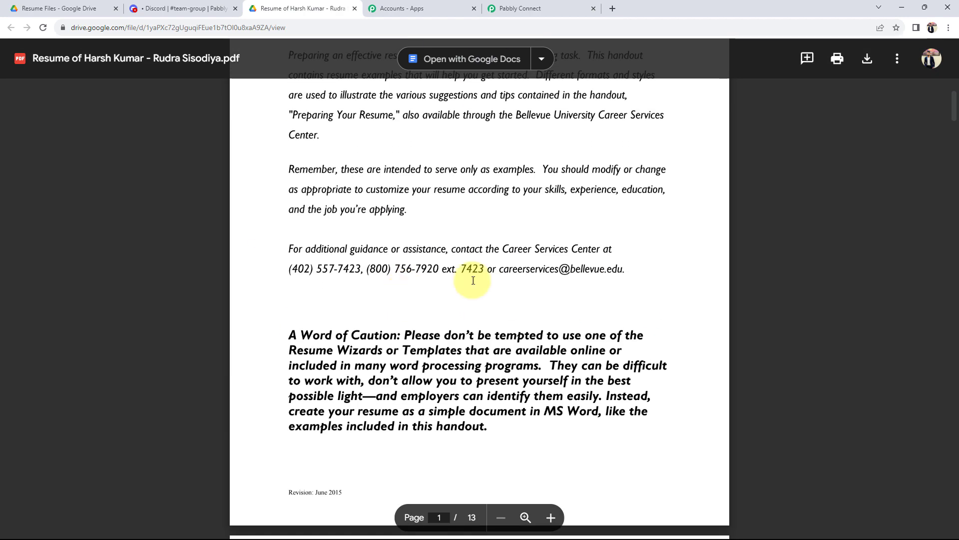
Return to the Pabbly Connect workflow and collapse the New File in Specific Folder trigger.
left_click(520, 9)
scroll(215, 257, "up", 15)
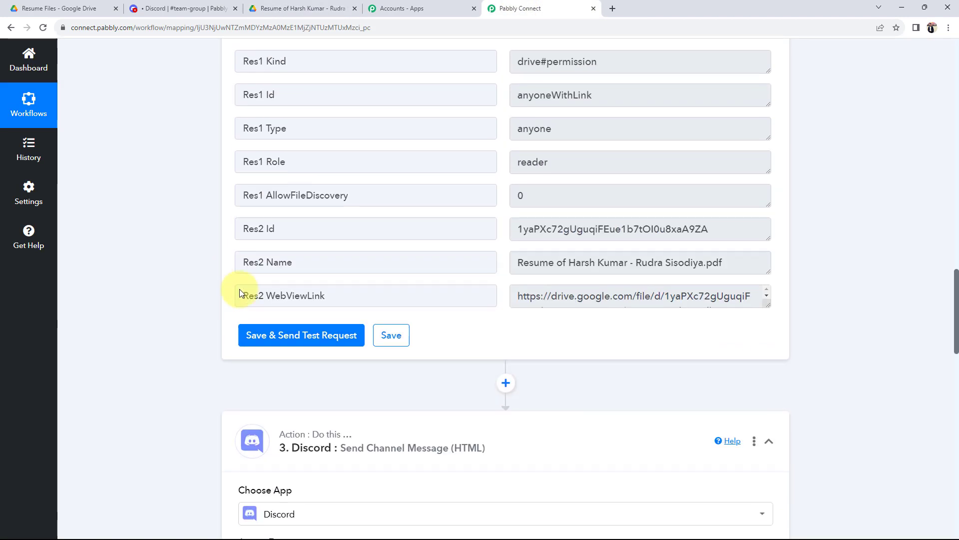
scroll(189, 407, "up", 12)
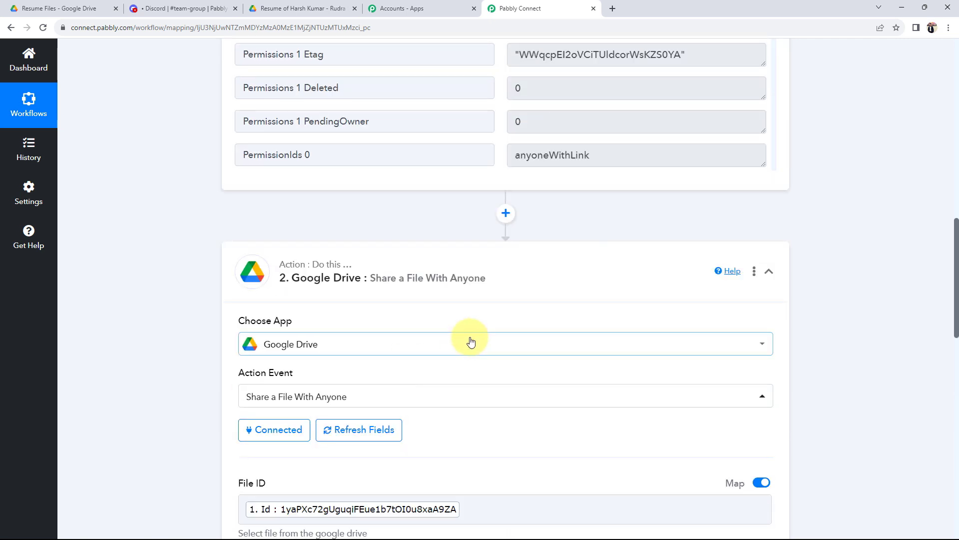
scroll(525, 263, "up", 15)
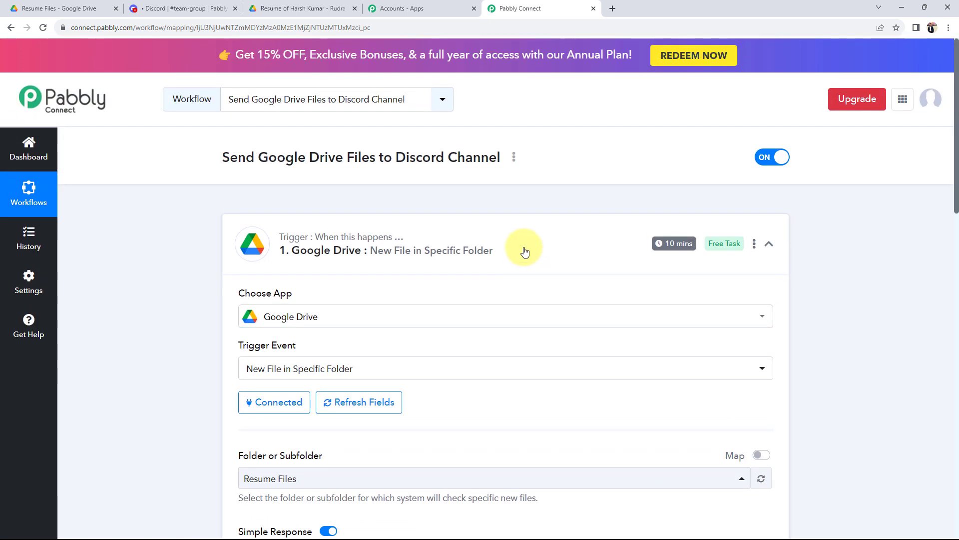
left_click(525, 251)
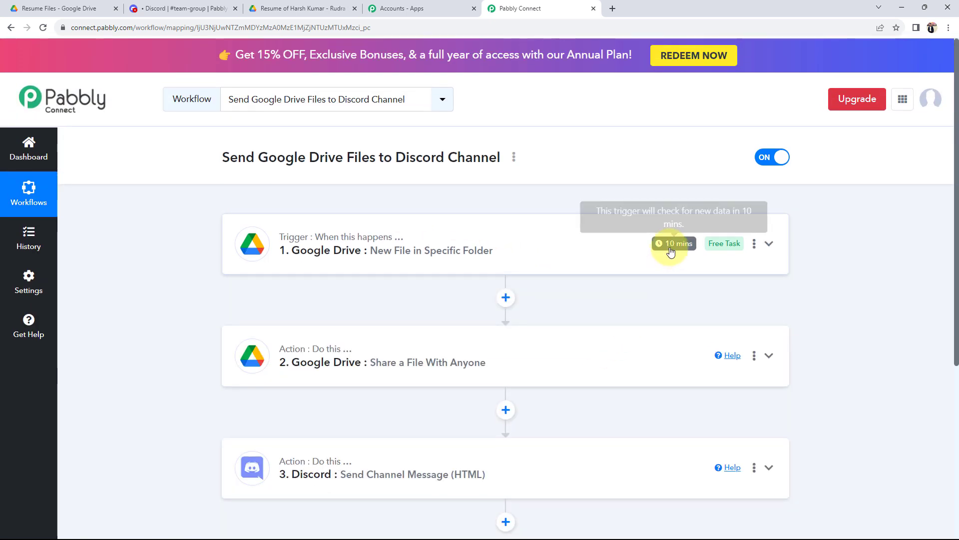